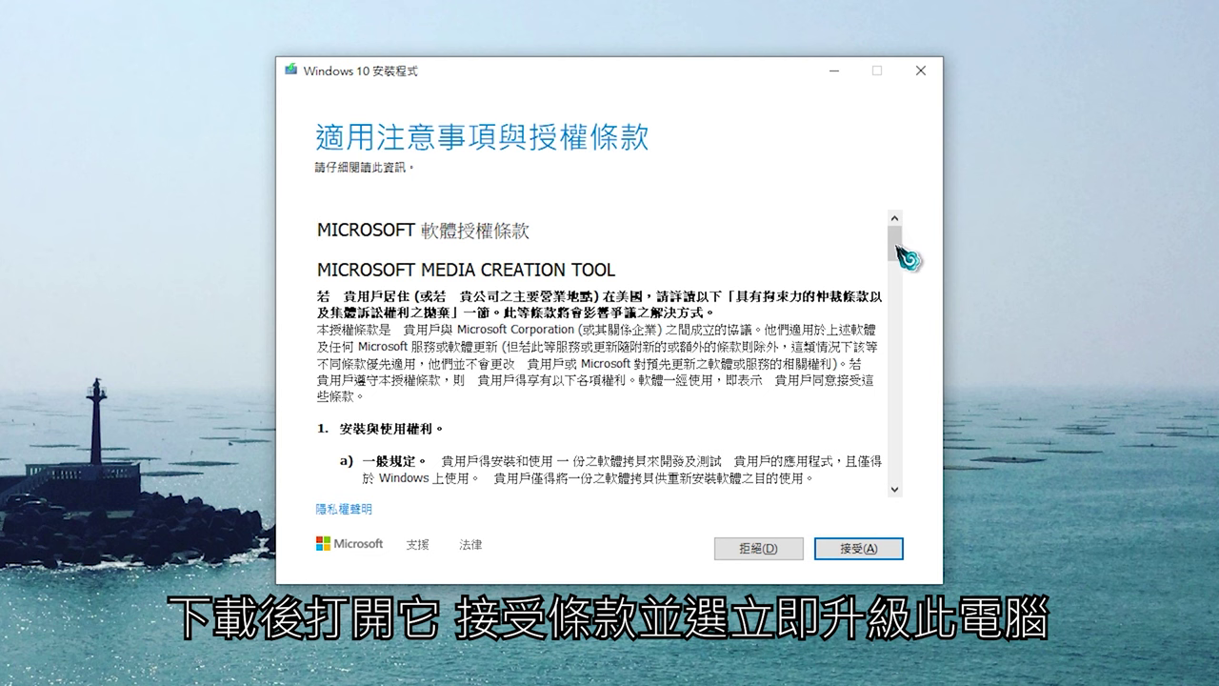
- Accept the Media Creation Tool license terms and choose to upgrade this PC now (立即升級此電腦)
drag(894, 240, 895, 496)
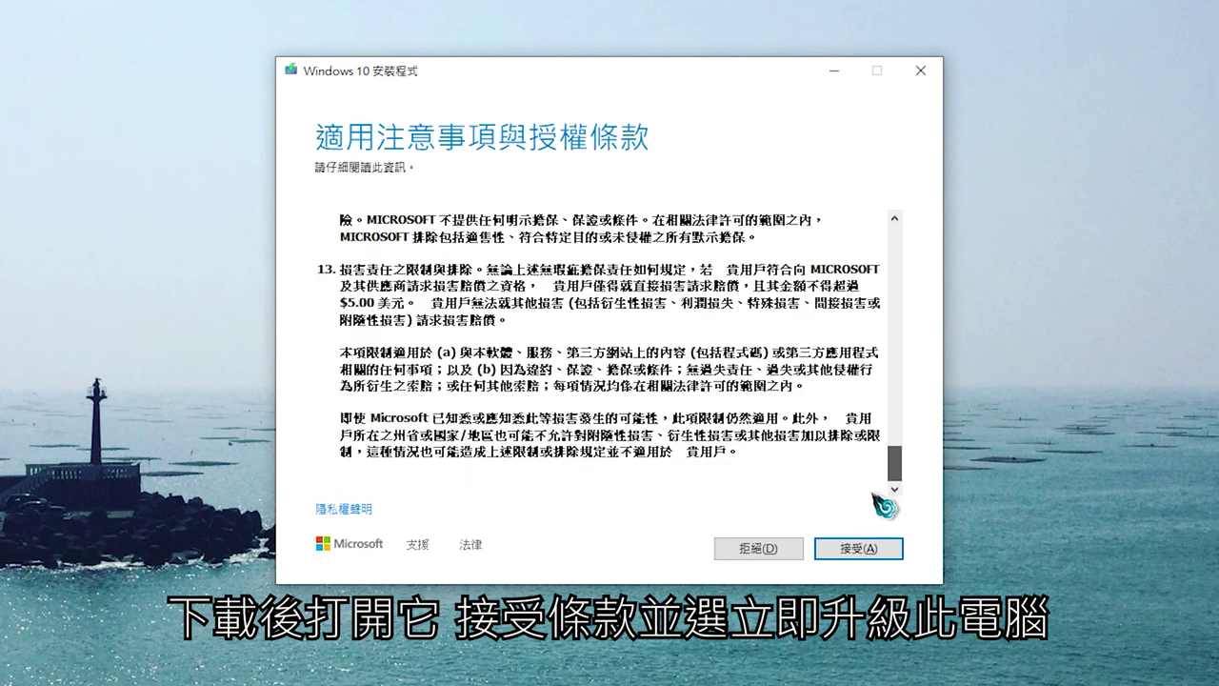
click(868, 552)
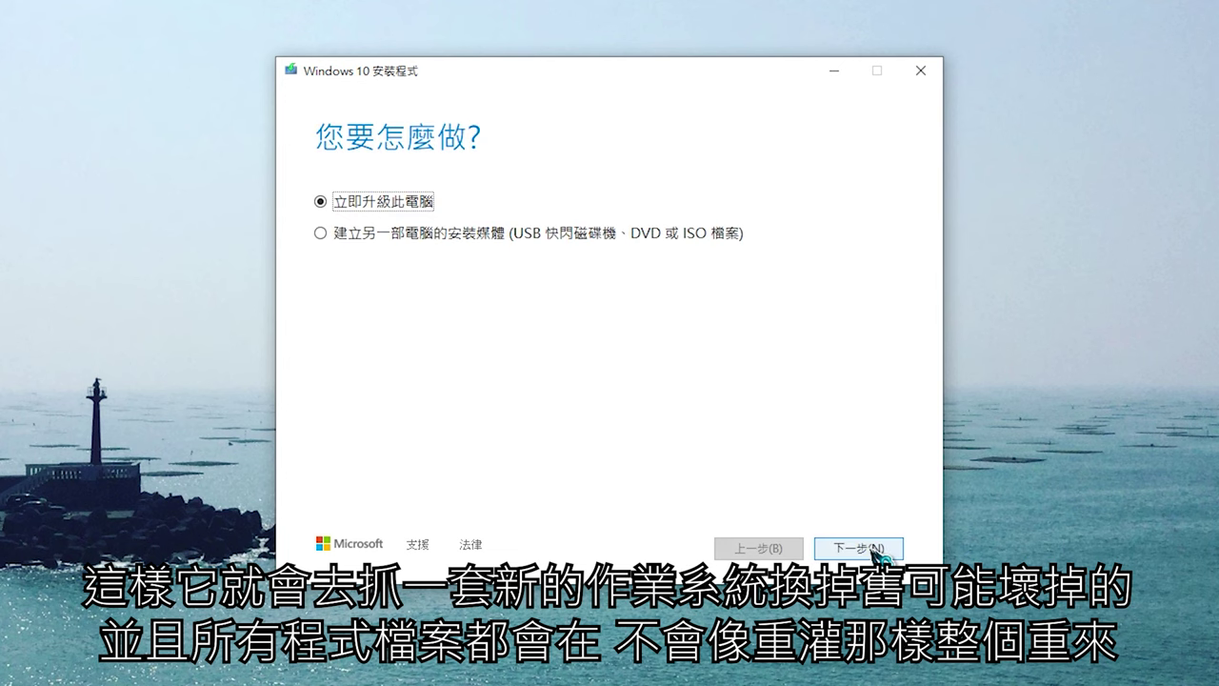
click(874, 553)
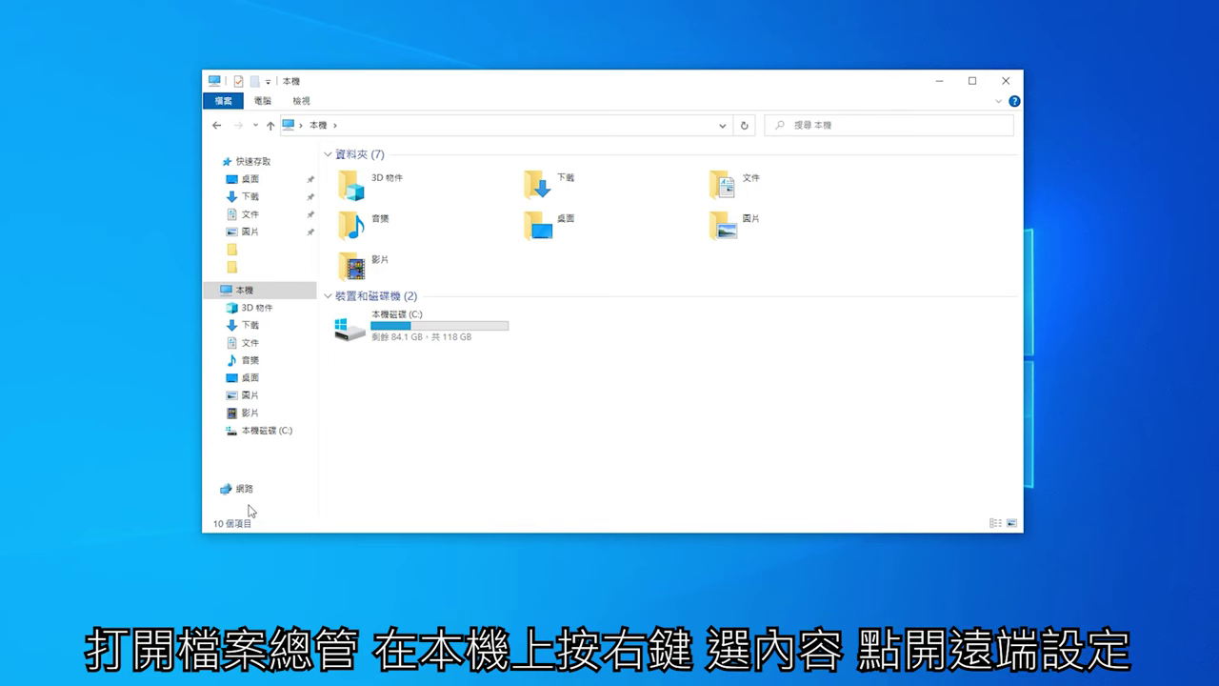
- Open the remote settings from the properties of 本機 and allow remote connections to this computer (允許遠端連線到此電腦)
right_click(265, 289)
click(320, 477)
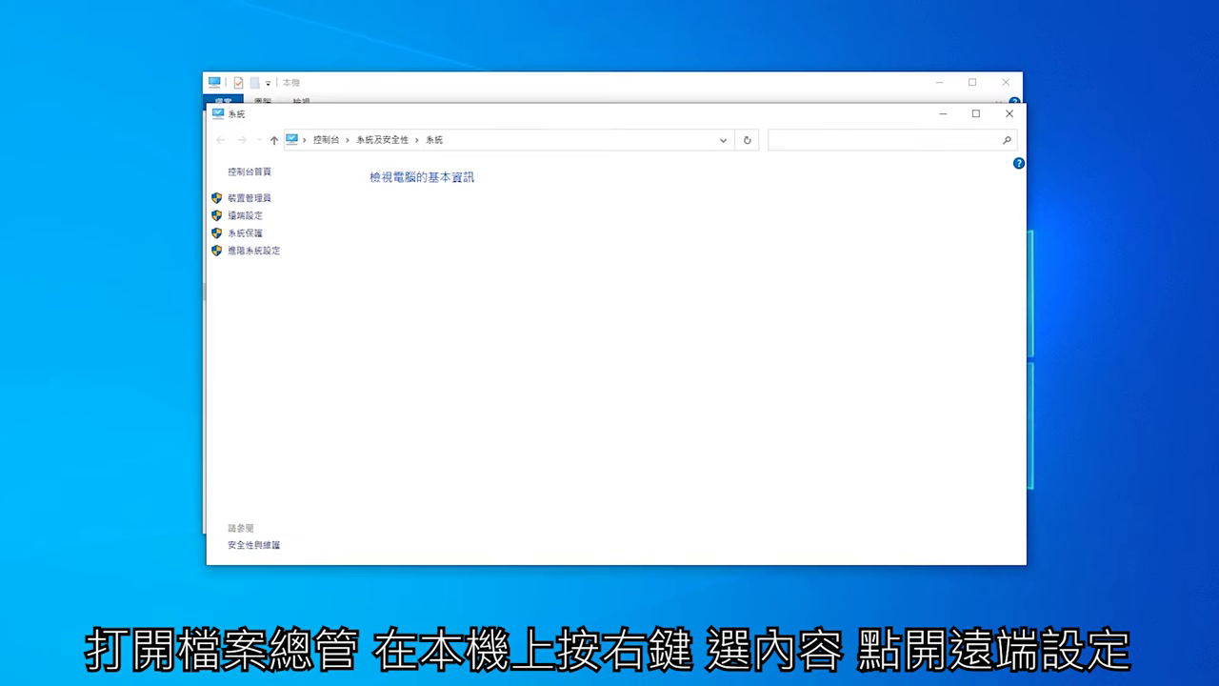
click(250, 217)
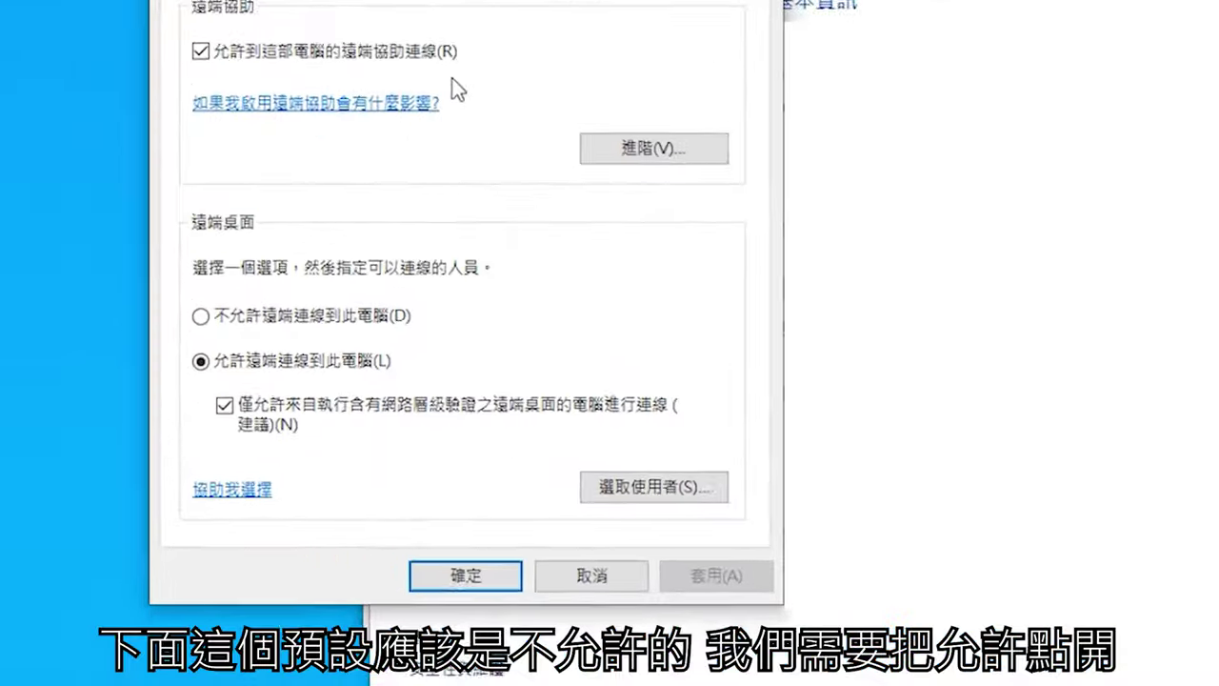
click(330, 320)
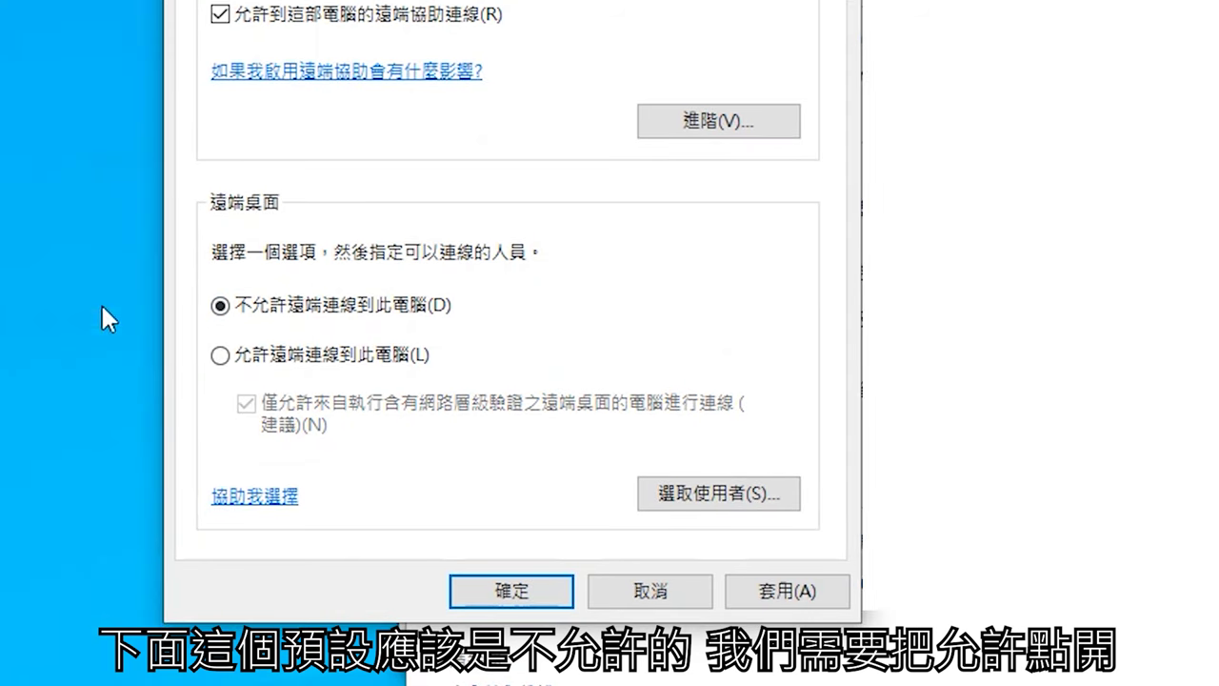
click(269, 357)
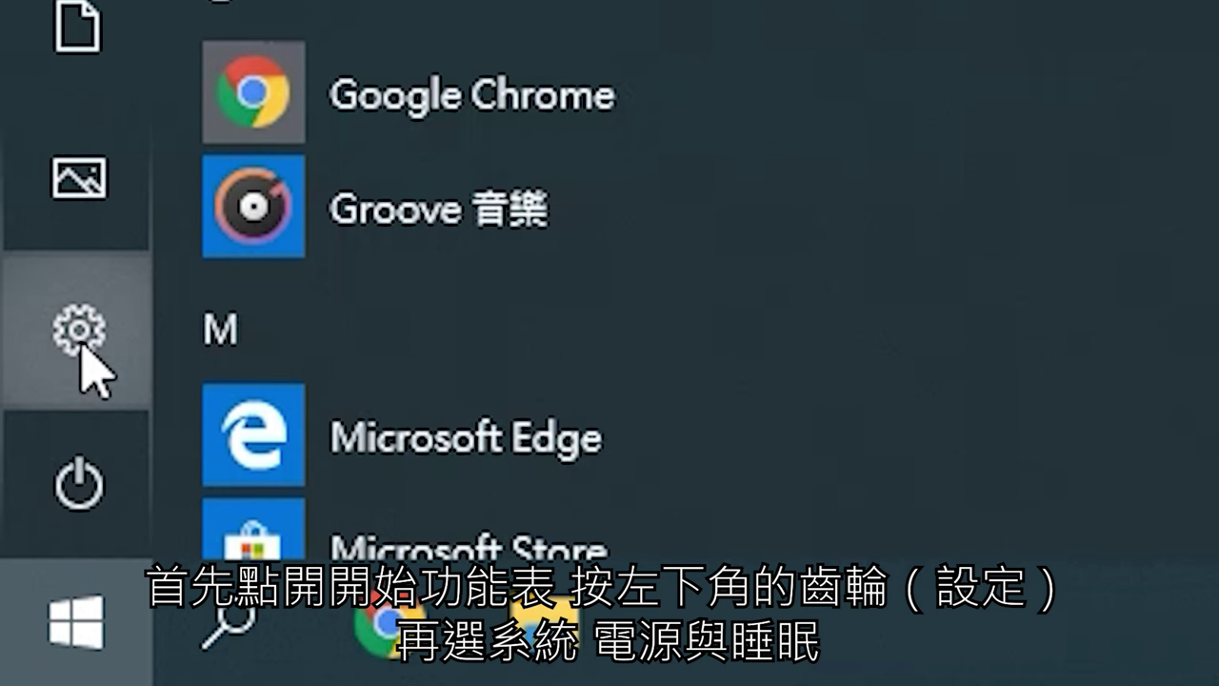
- Open the power and sleep settings (電源與睡眠) in the Windows system settings
click(82, 349)
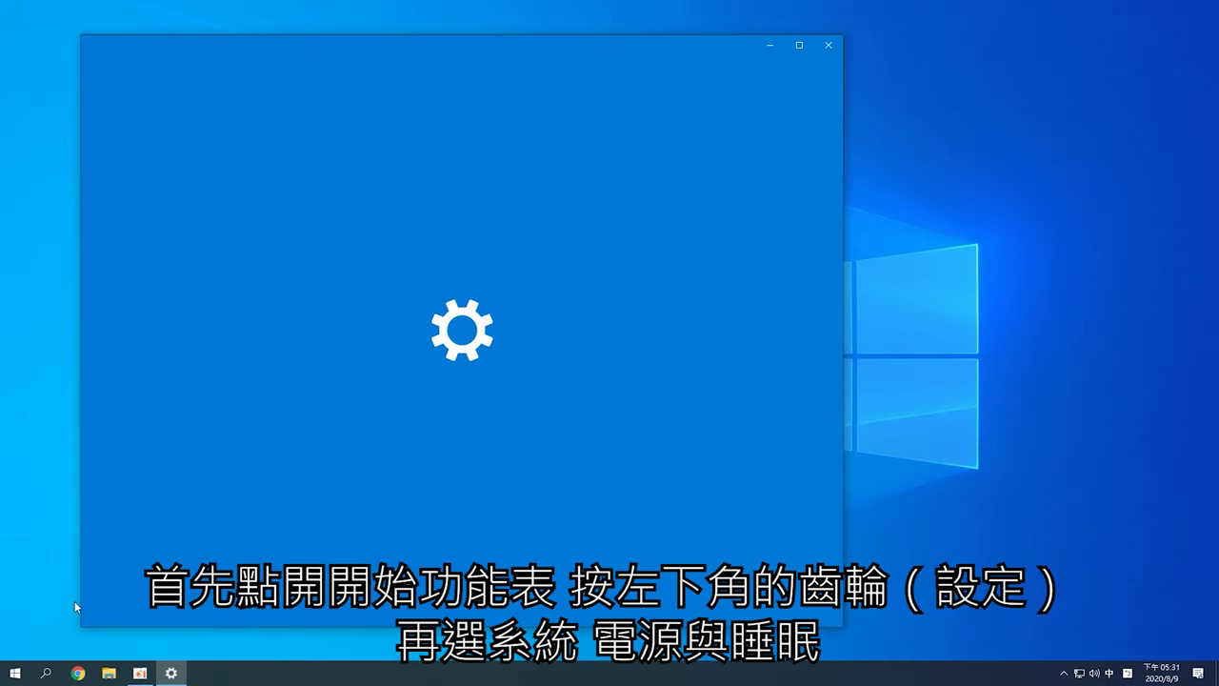
click(245, 205)
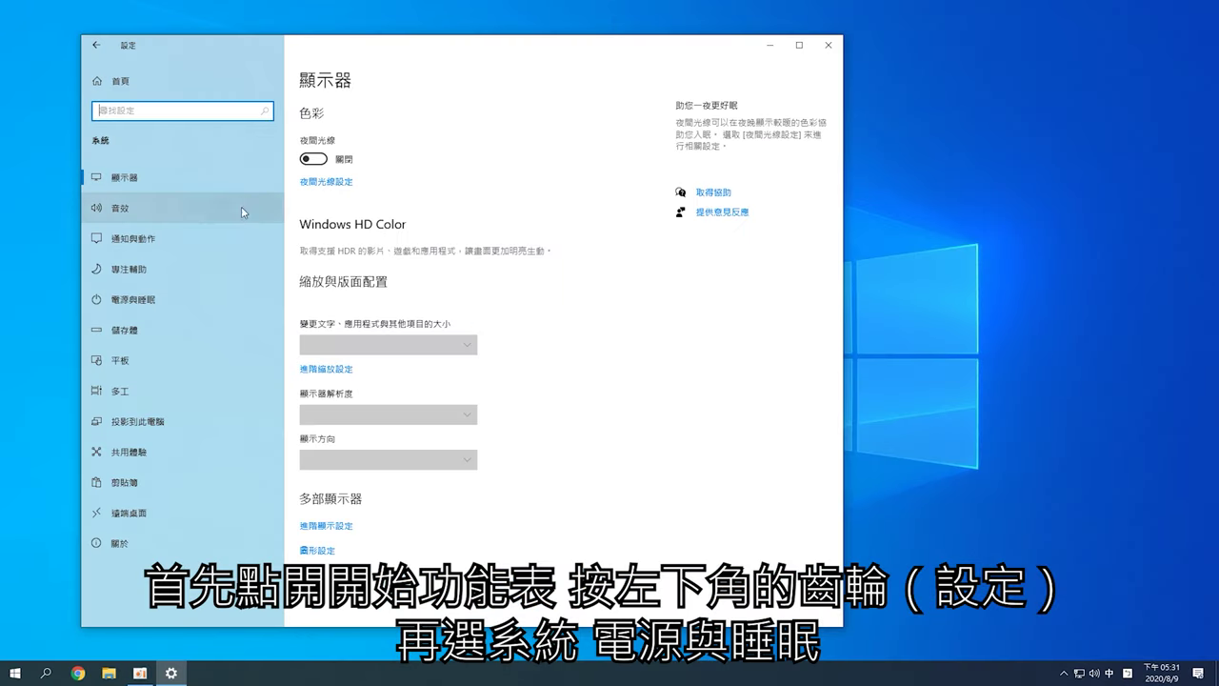
click(217, 301)
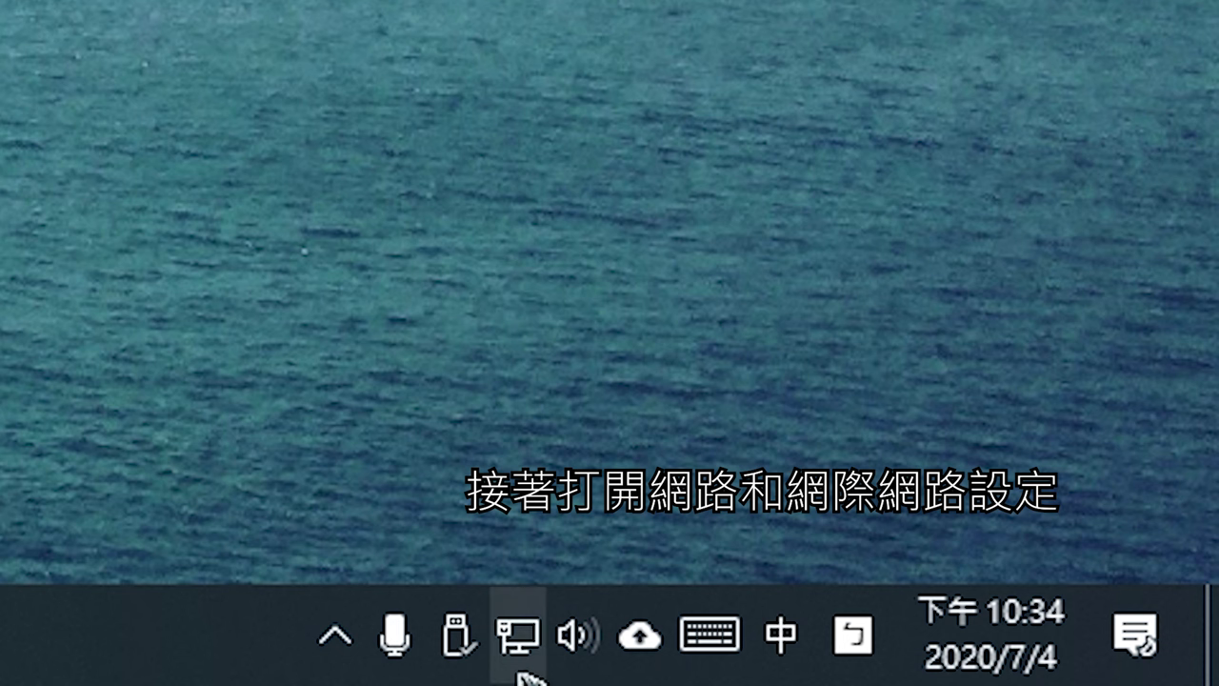
- Open the dial-up (撥號) page of the network and internet settings and start setting up a new connection
click(521, 671)
click(600, 310)
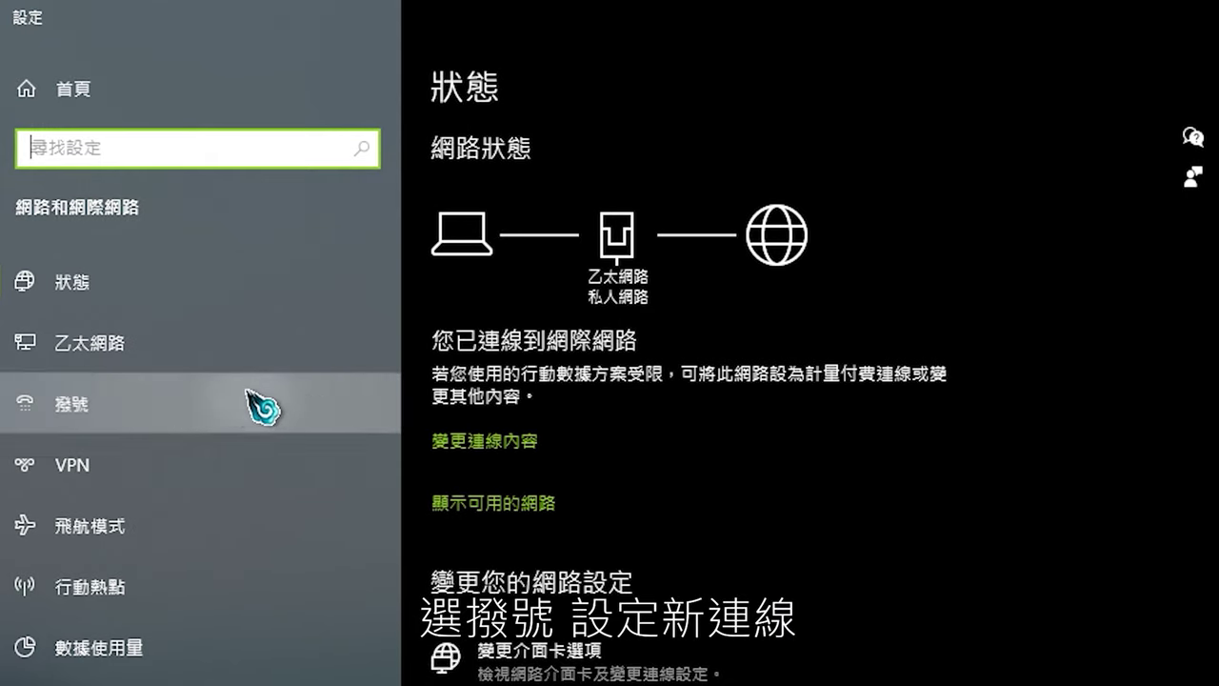
click(263, 403)
click(504, 145)
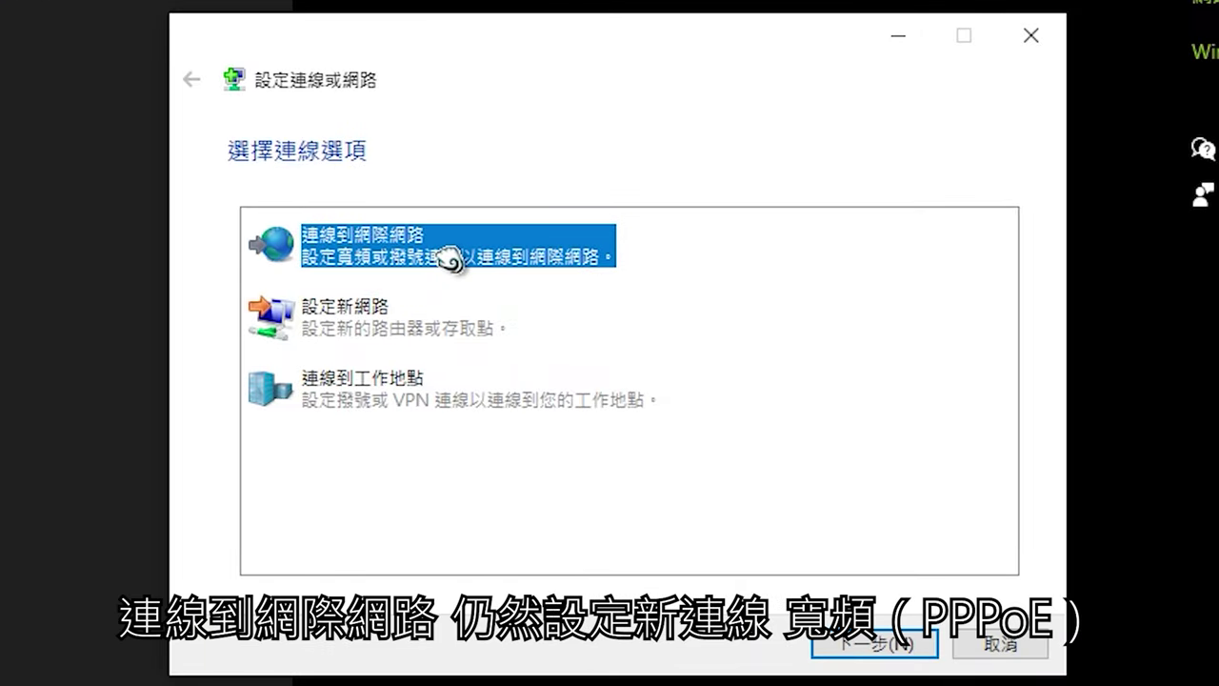
- Create an additional internet connection of type broadband (PPPoE) in the connection wizard, connect it, and leave the wizard
double_click(438, 243)
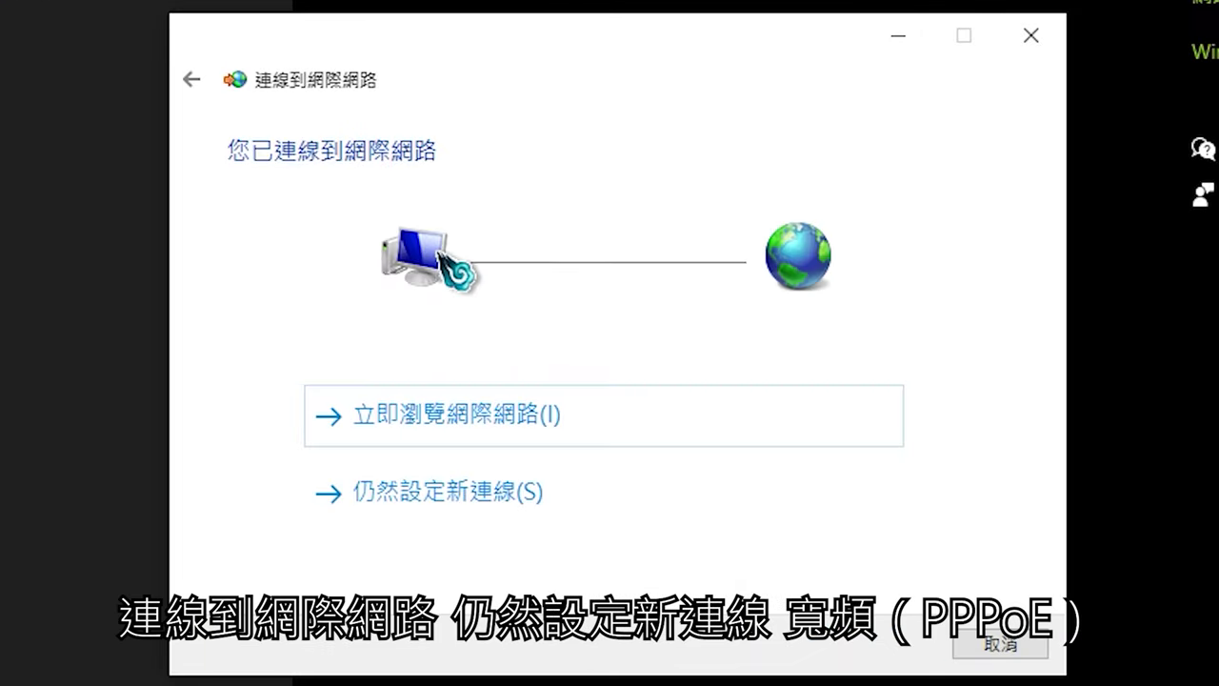
click(515, 477)
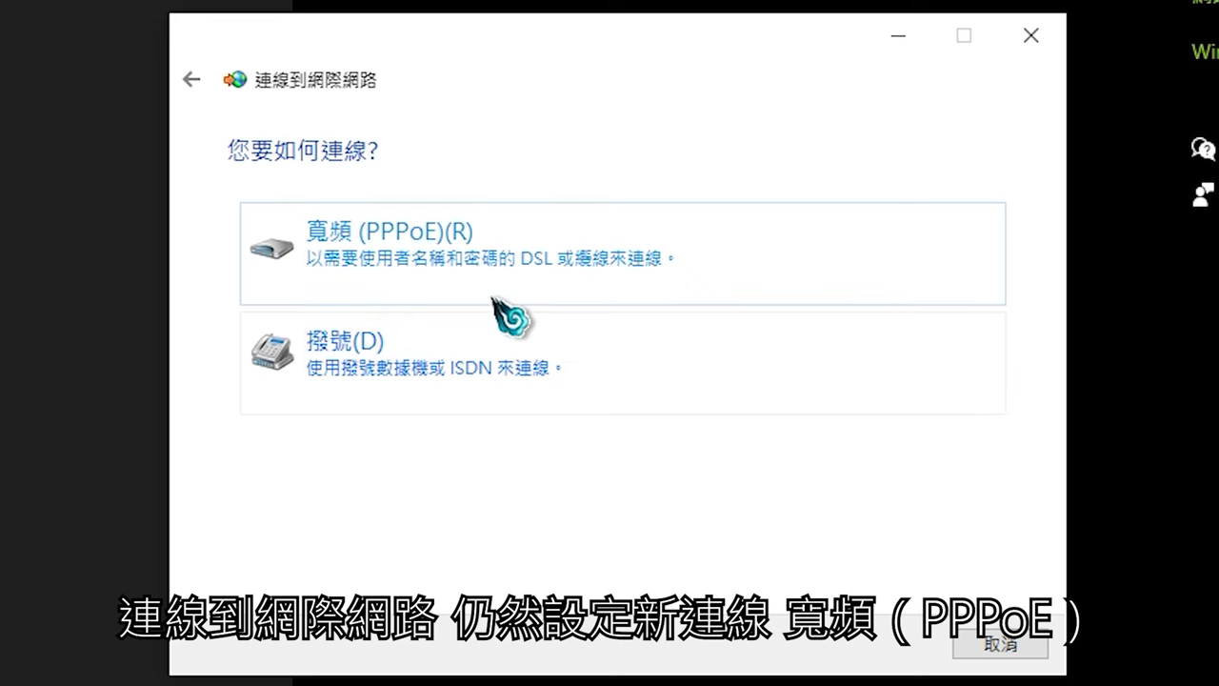
click(479, 244)
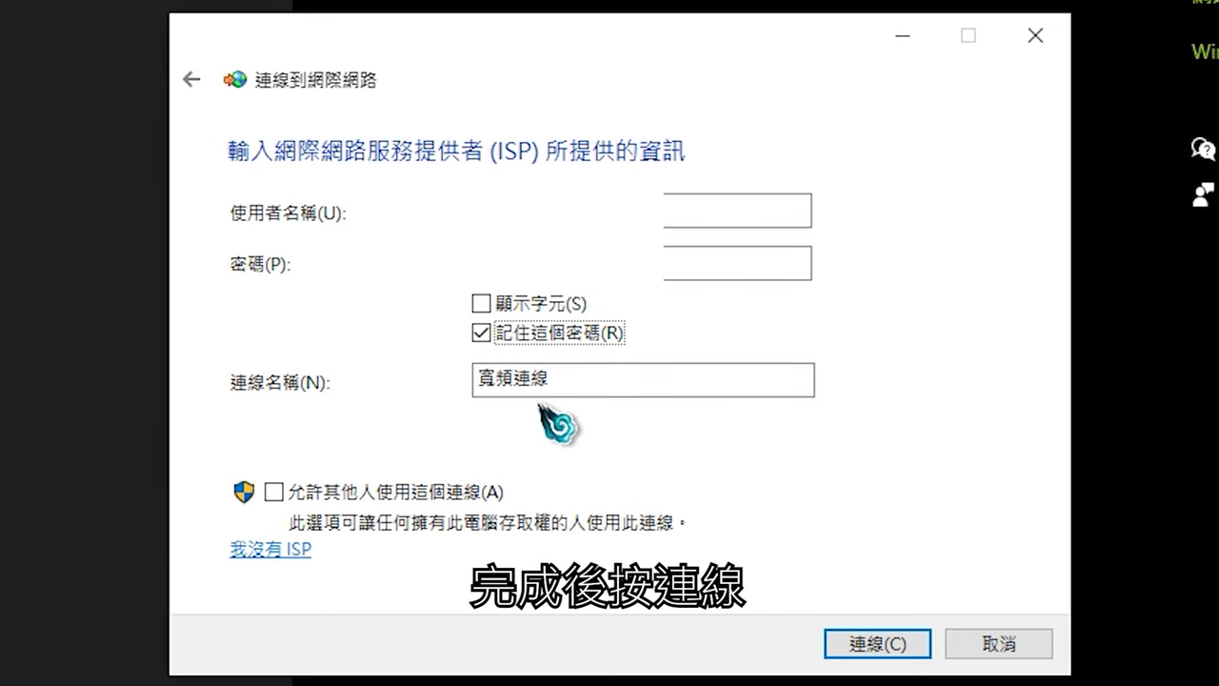
click(853, 644)
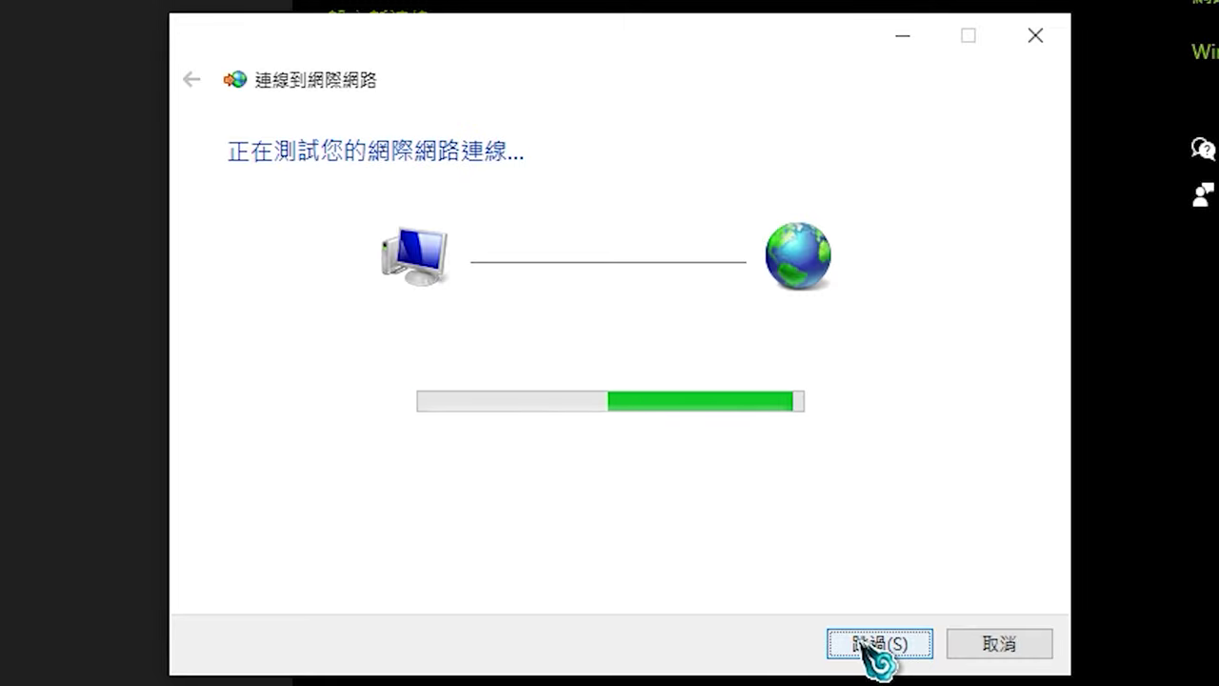
click(999, 644)
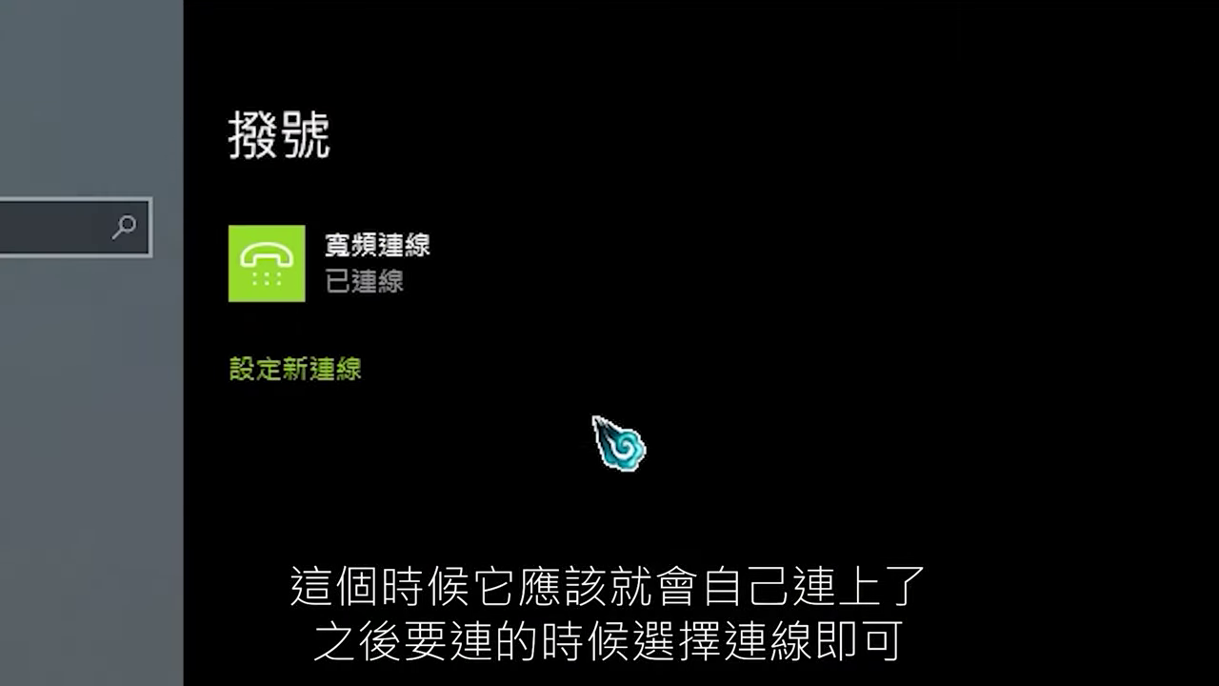
- Disconnect the 寬頻連線 dial-up connection and connect it again
click(542, 286)
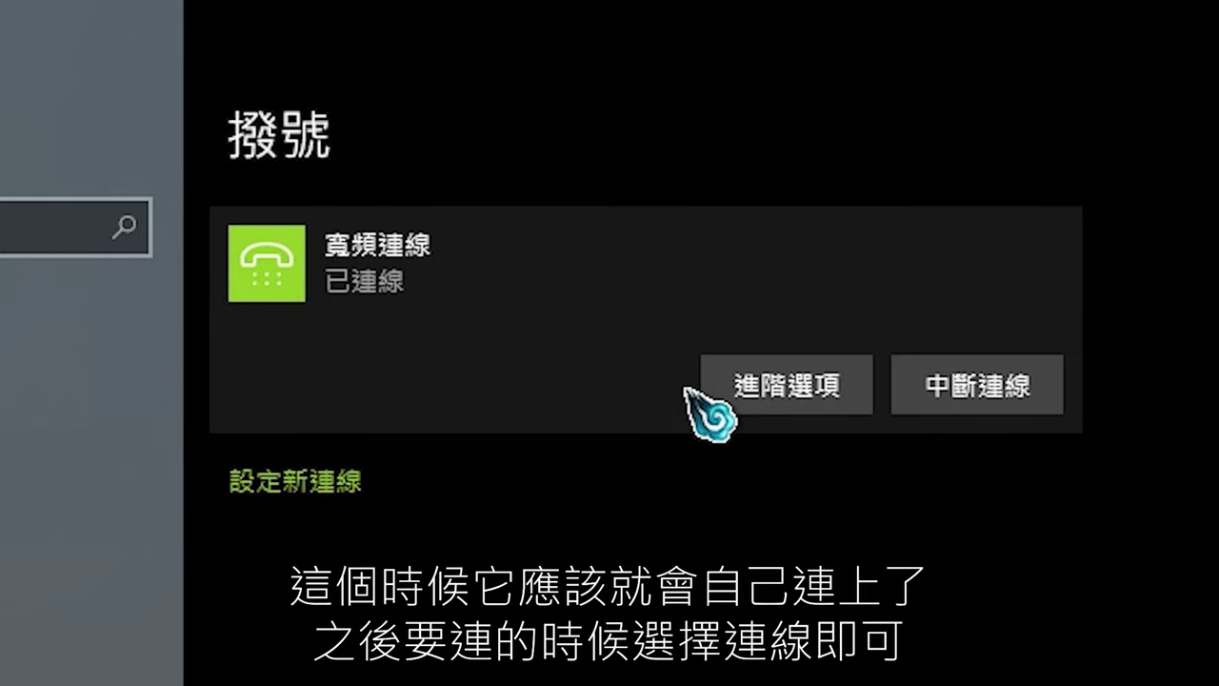
click(784, 286)
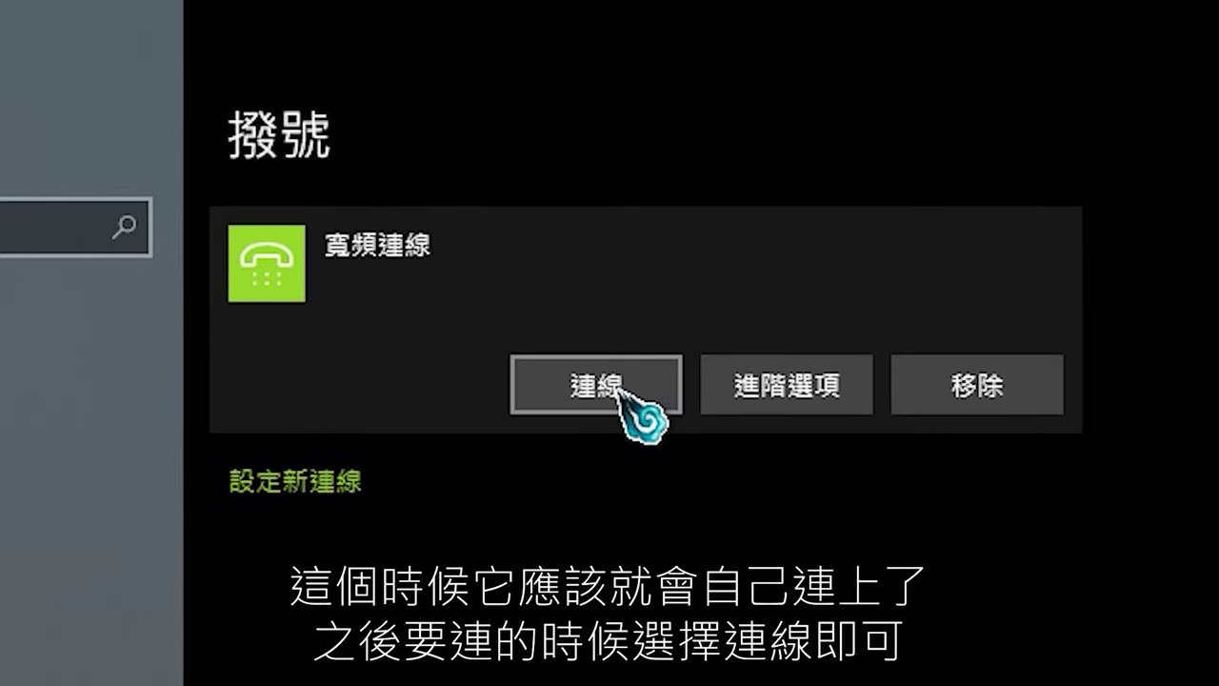
click(619, 386)
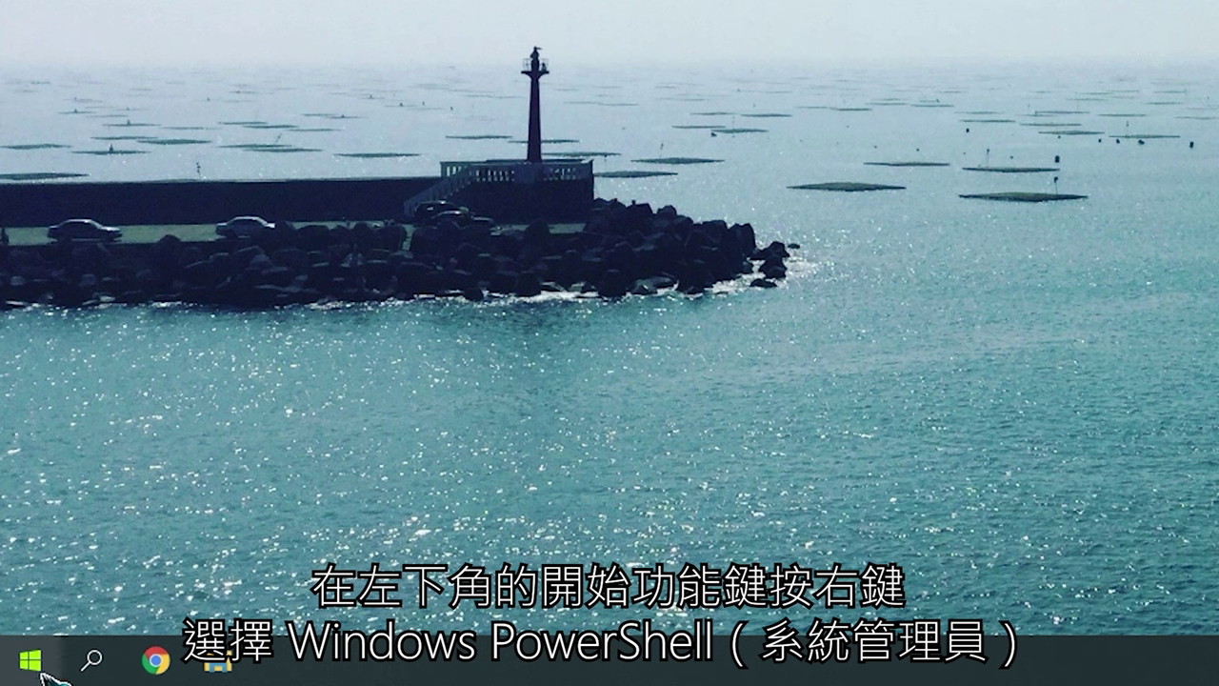
- Open Windows PowerShell as administrator and run ipconfig /all to look up the network addresses
right_click(26, 659)
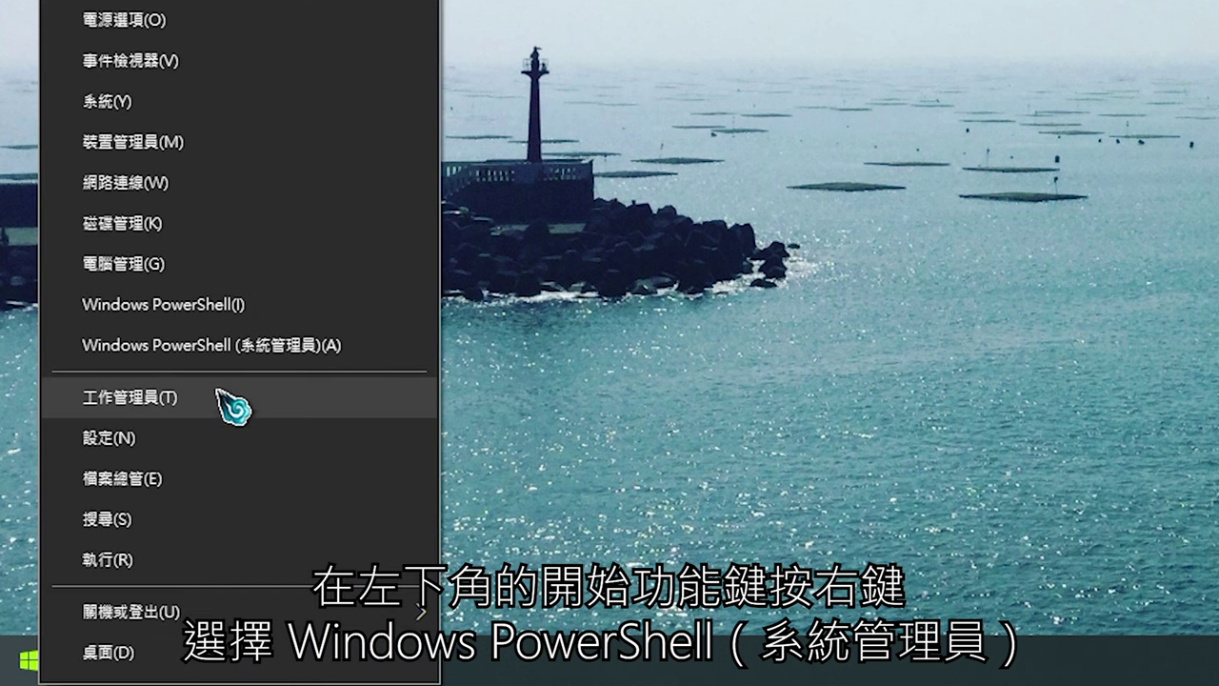
click(257, 348)
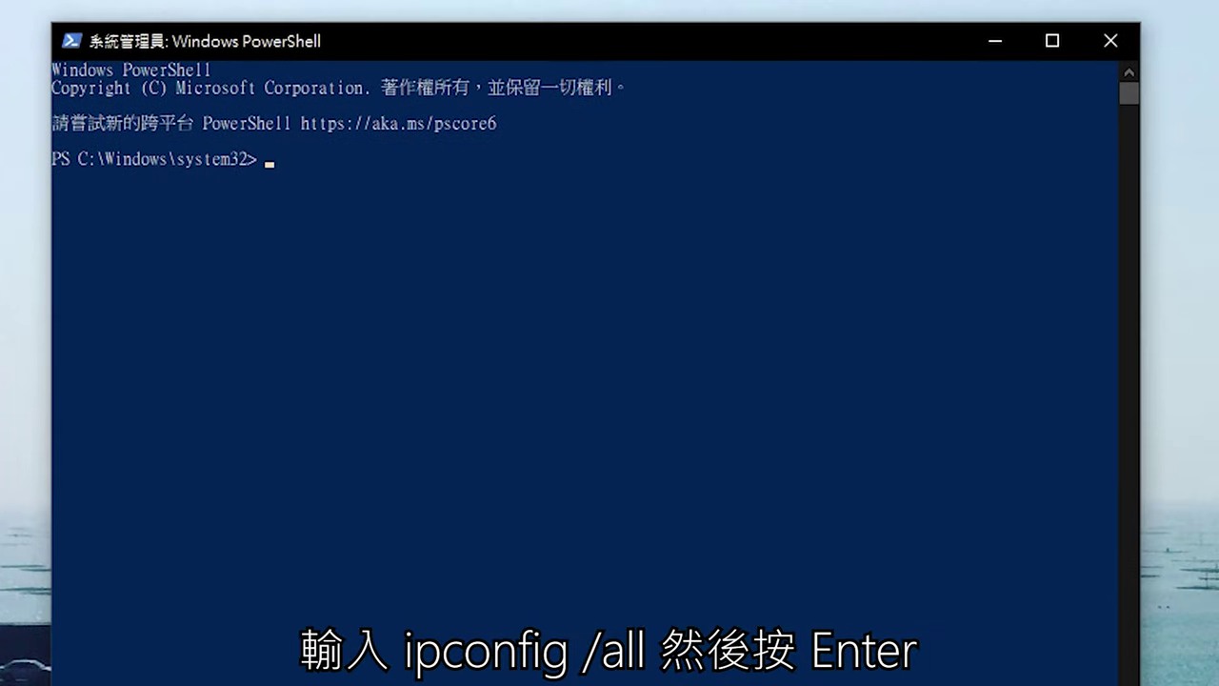
text(ipconfig /all)
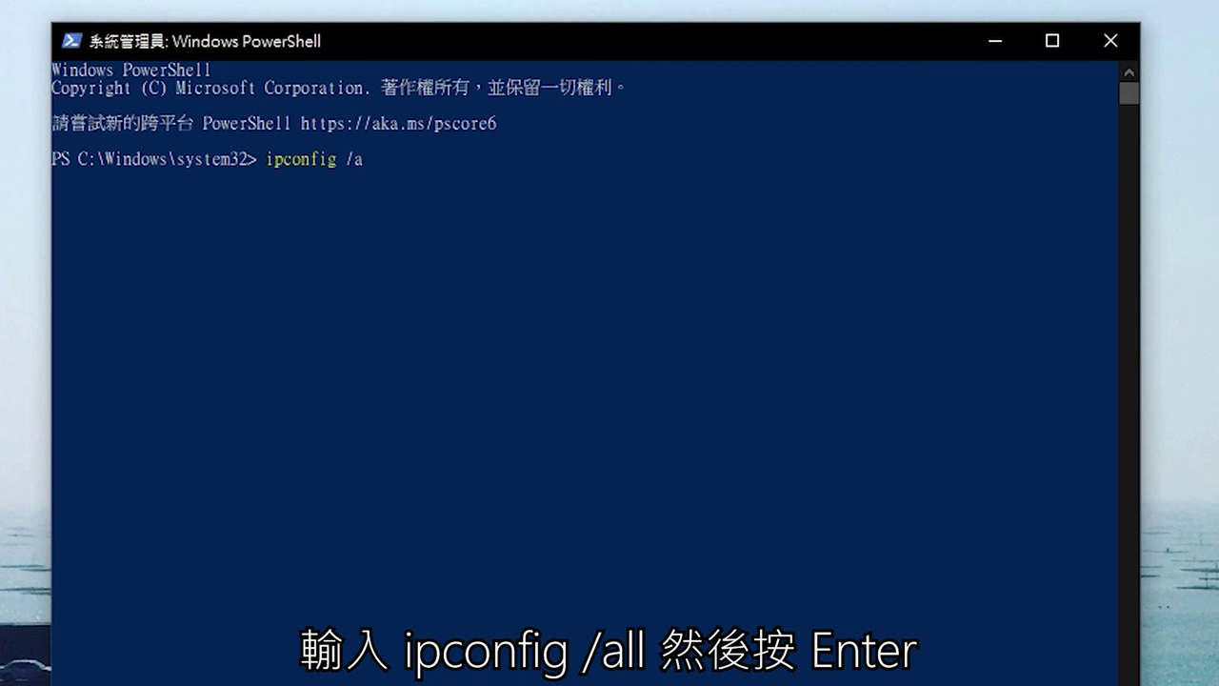
key(Return)
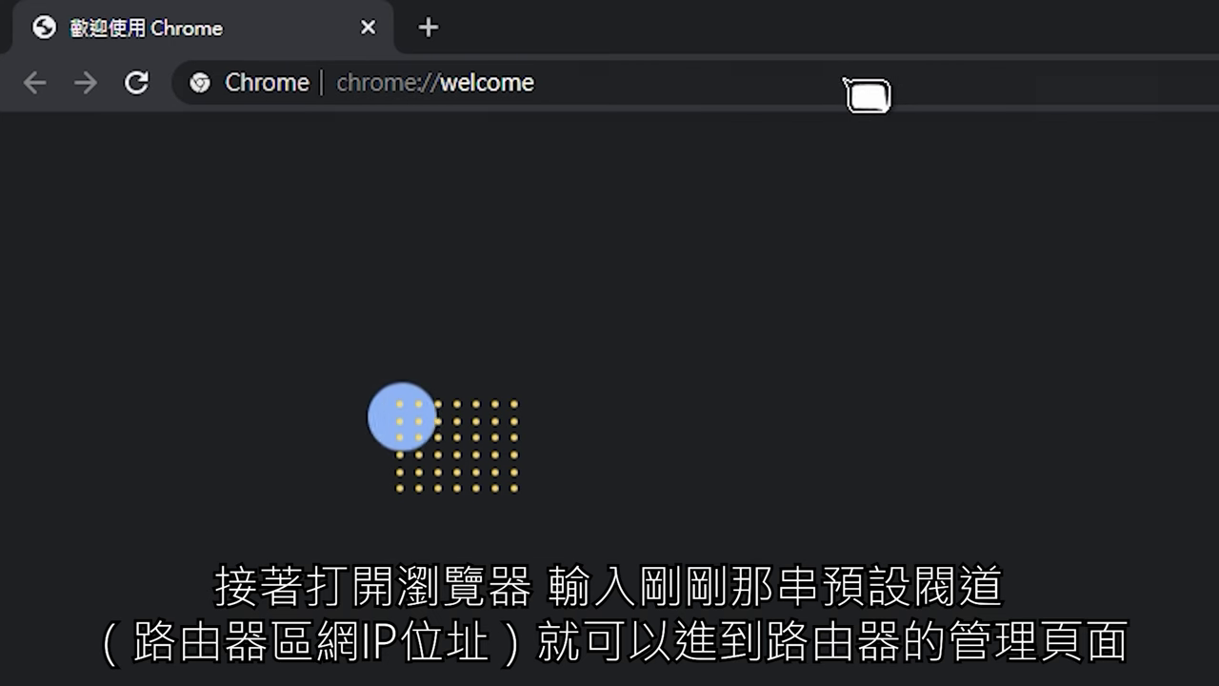
- Load the router's management page at 192.168.0.1 in Chrome and open its internet (網際網路) settings
click(847, 83)
text(192)
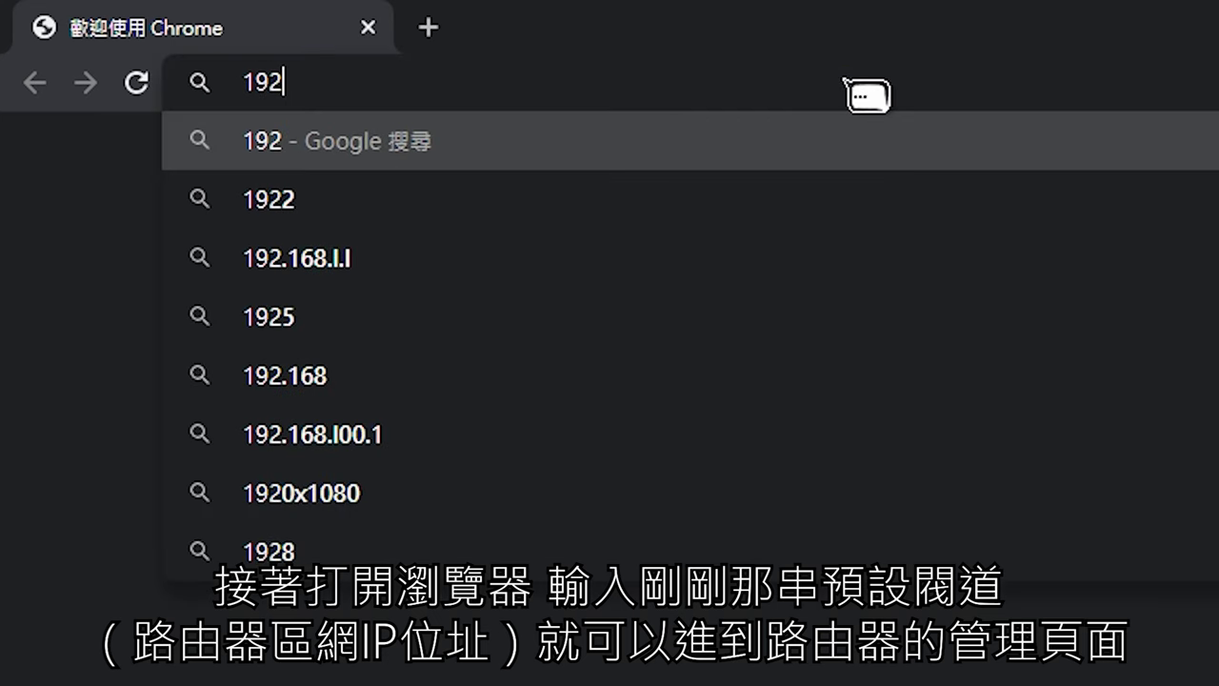
text(.168.0.1)
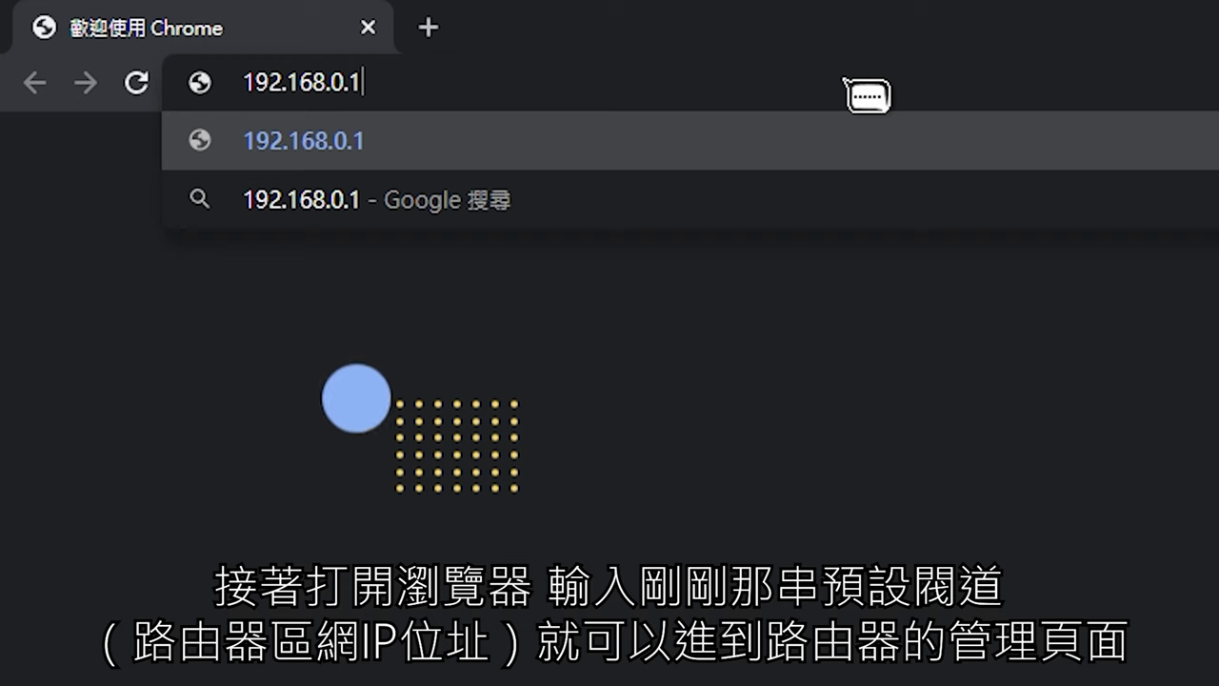
key(Return)
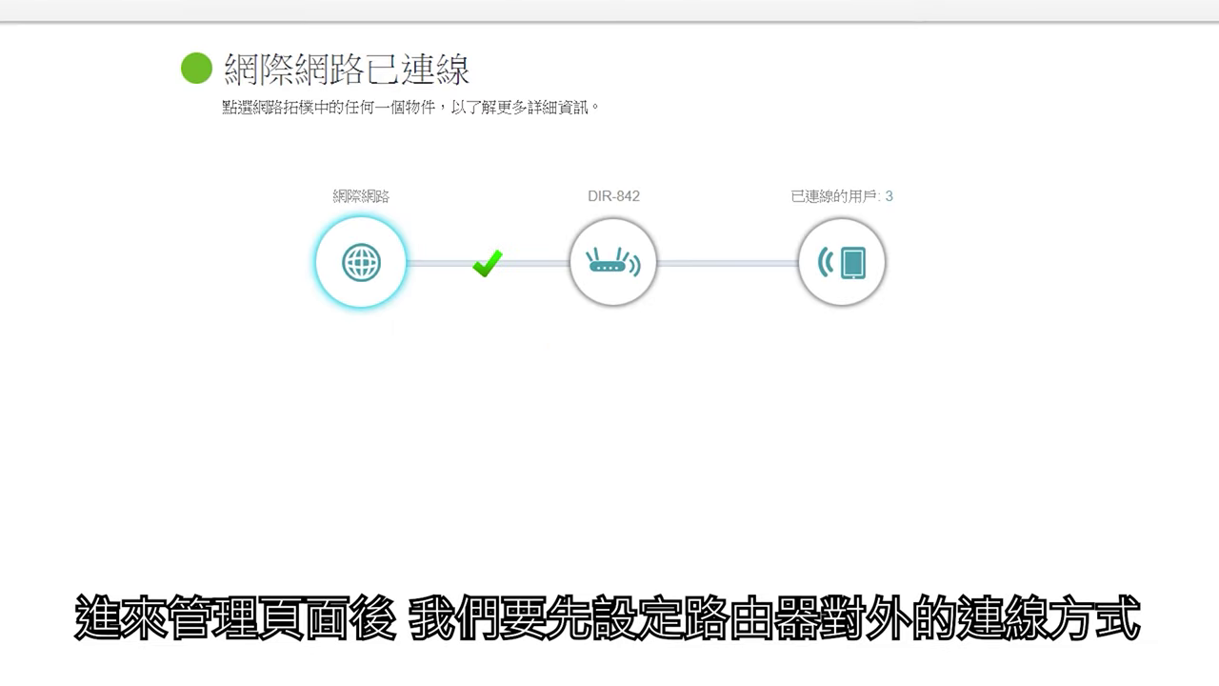
mouse_move(694, 0)
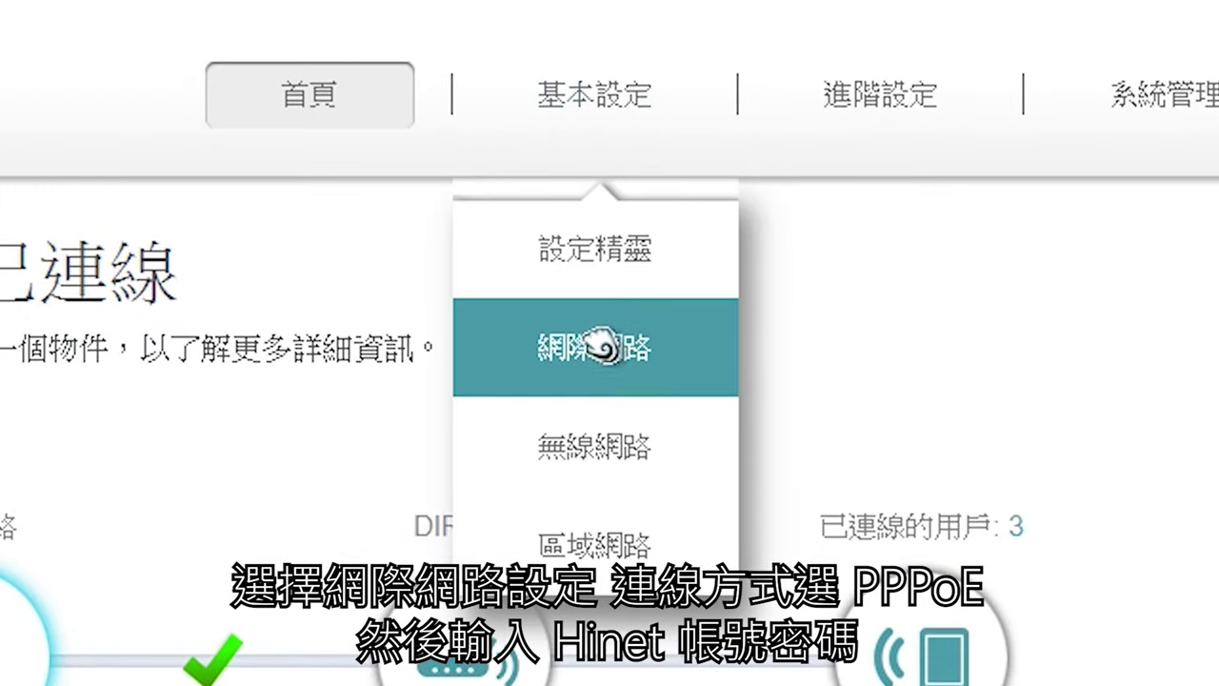
click(590, 381)
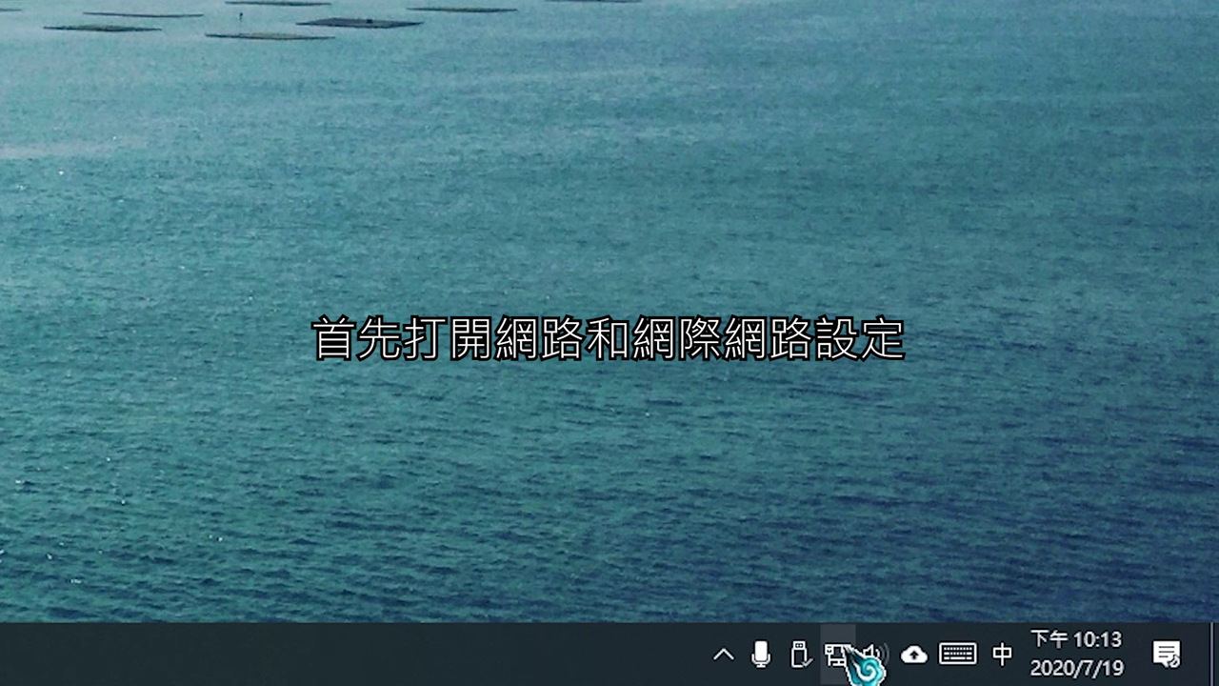
- Switch to the Windows network settings and open the adapter list (網路連線) by way of the Network and Sharing Center
click(843, 654)
click(850, 464)
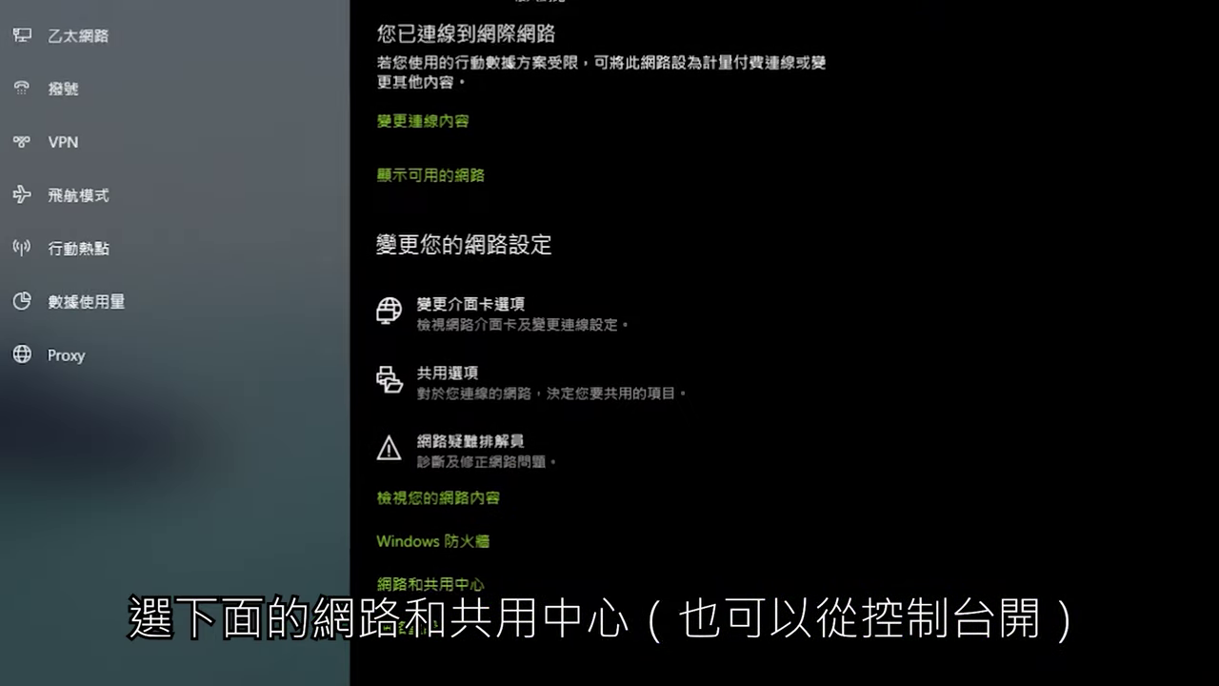
click(446, 582)
click(334, 127)
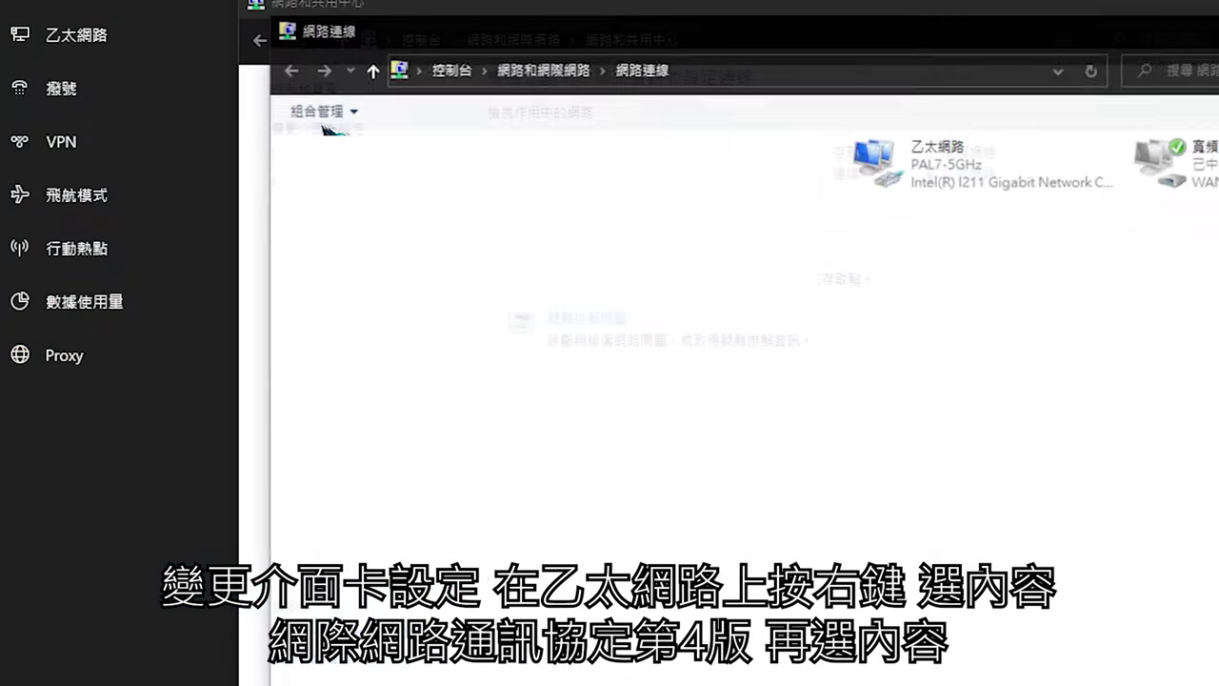
- Open the Internet Protocol Version 4 (TCP/IPv4) properties of the 乙太網路 adapter
right_click(895, 156)
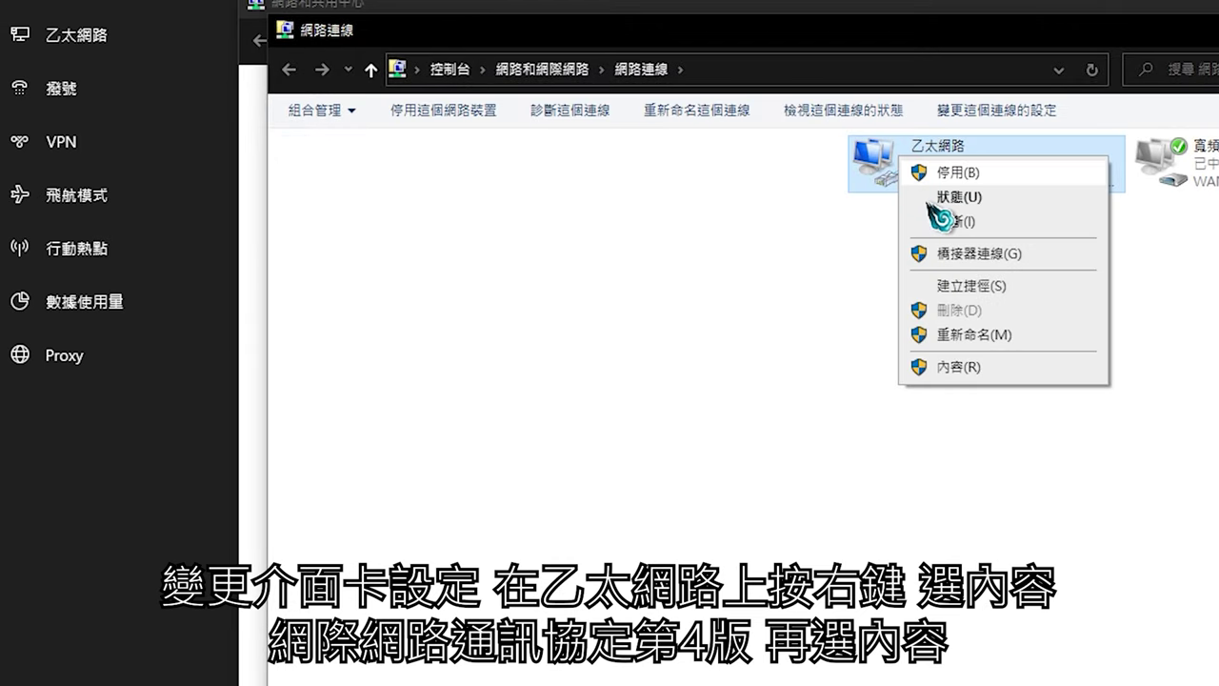
click(993, 364)
click(552, 398)
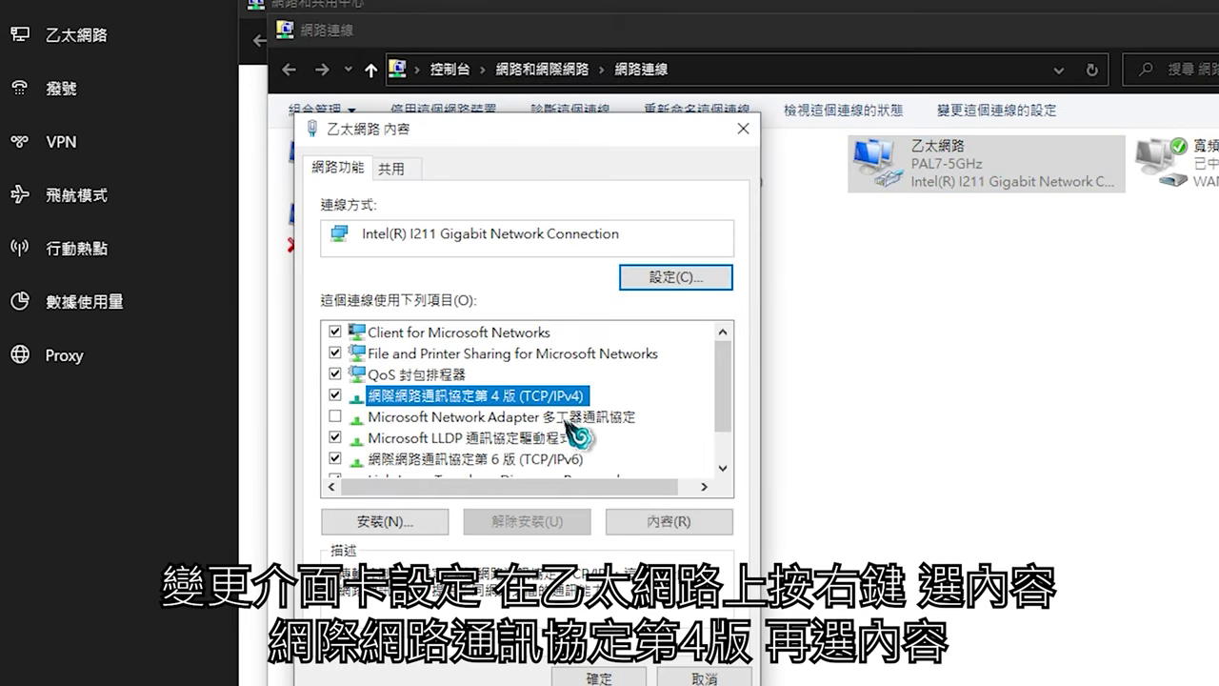
click(669, 521)
- Assign the adapter the manual IP address 192.168.0.100, subnet mask 255.255.255.0 and default gateway 192.168.0.1
click(512, 385)
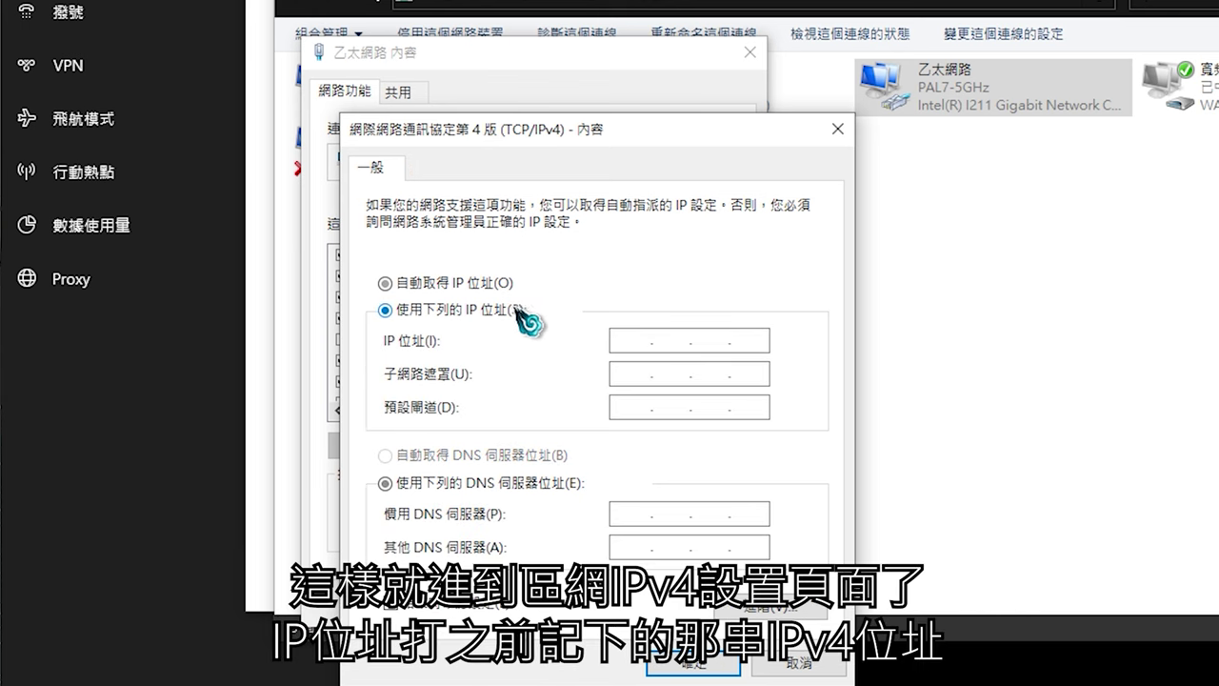
click(639, 345)
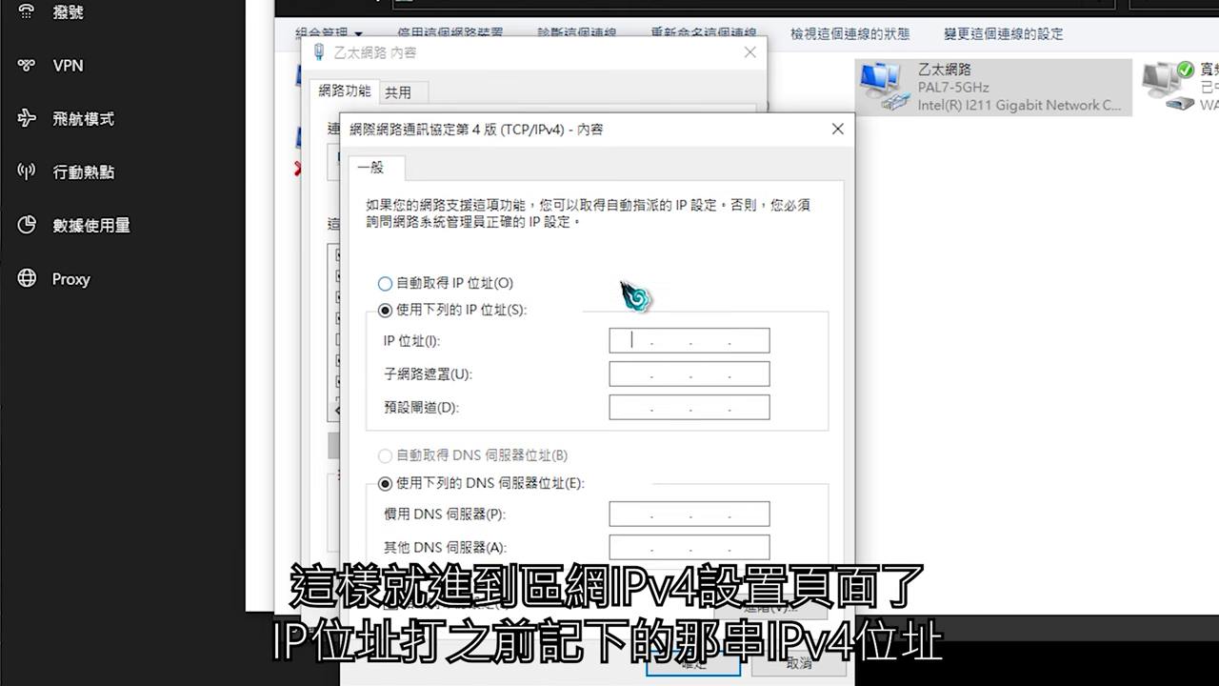
text(192 . 168 . 0 )
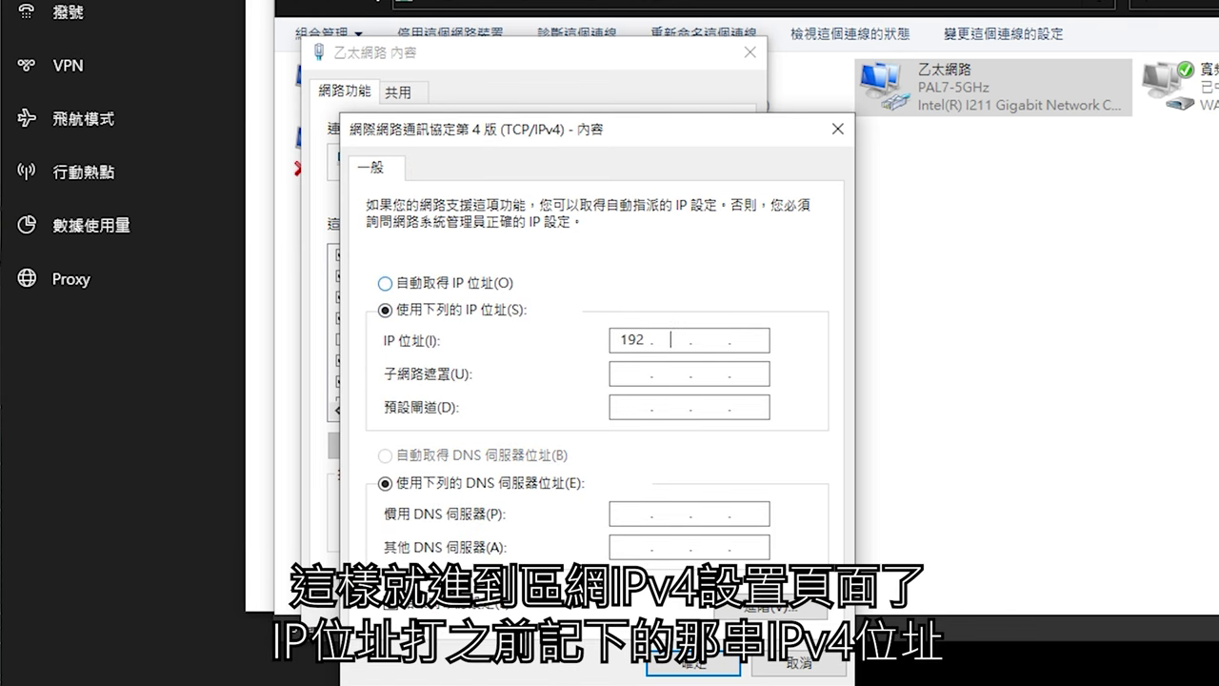
text(. 100)
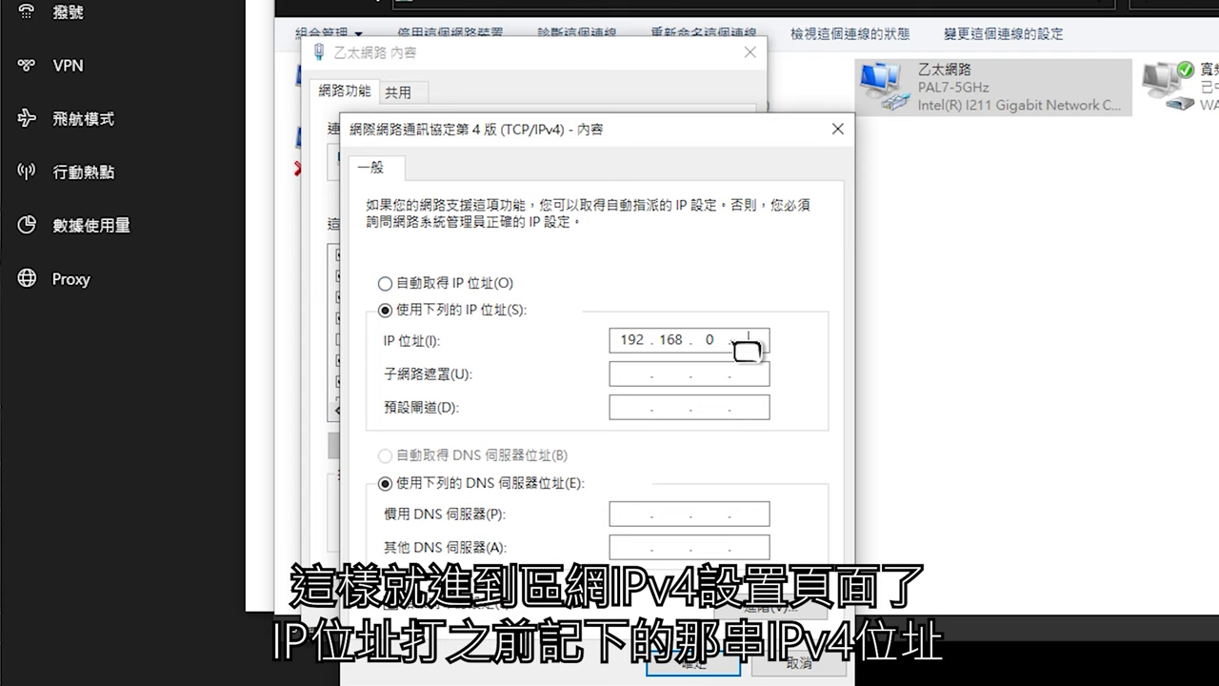
key(Tab)
click(640, 407)
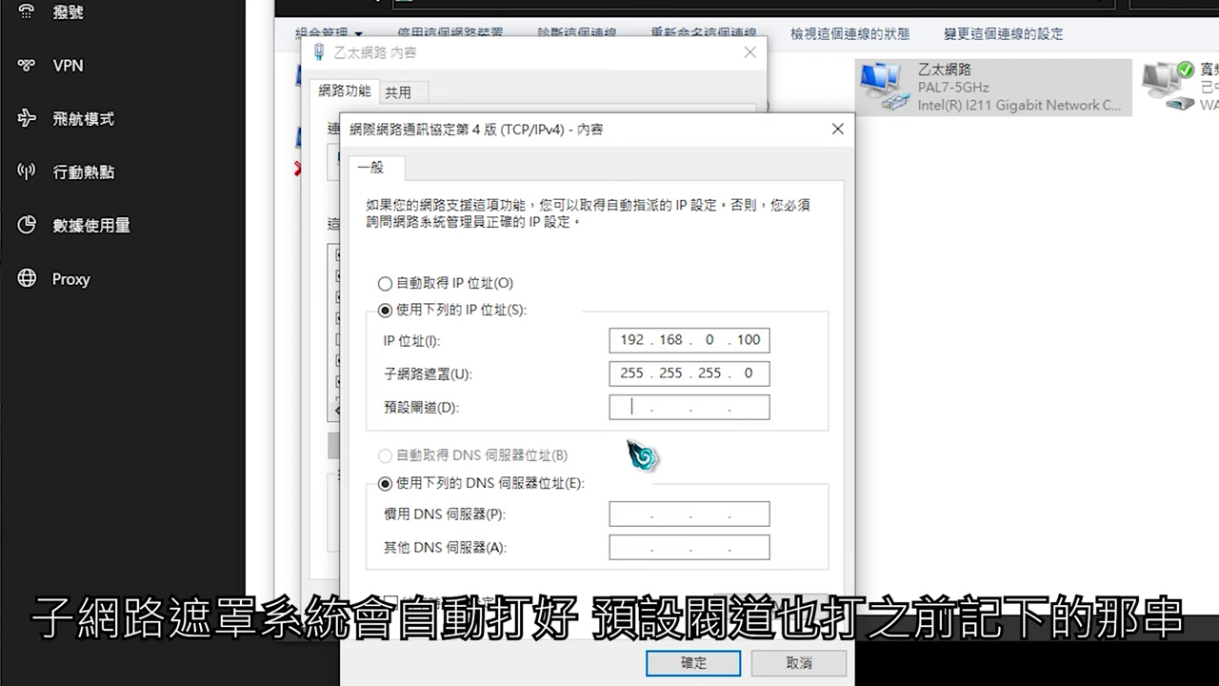
text(192 . 168 . 0 . )
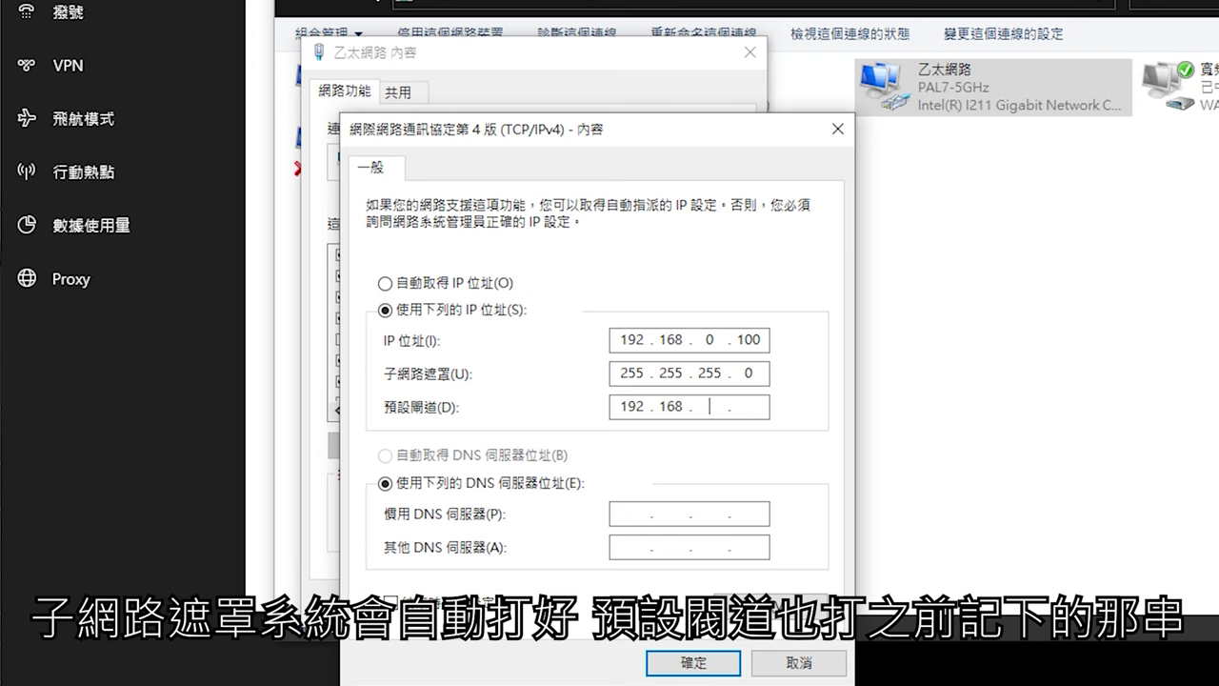
text(1)
- Set the preferred DNS server to 8.8.8.8 and the alternate DNS server to 1.1.1.1
click(634, 514)
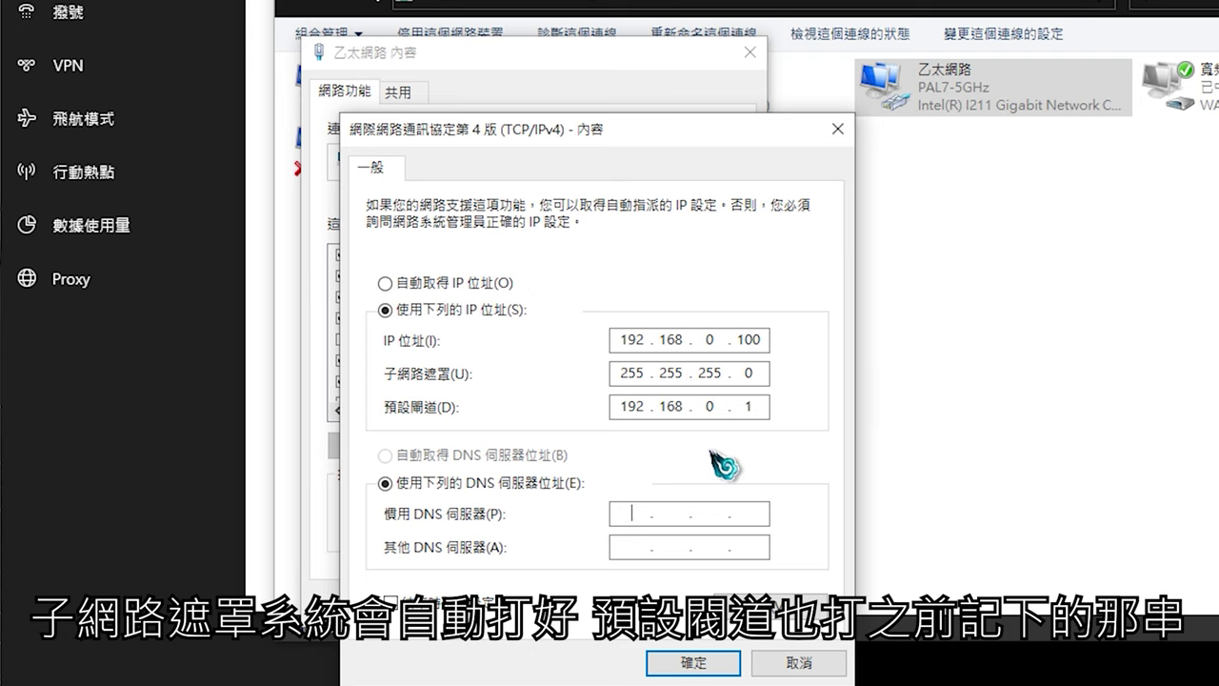
text(8 . 8 . 8 . 8)
key(Tab)
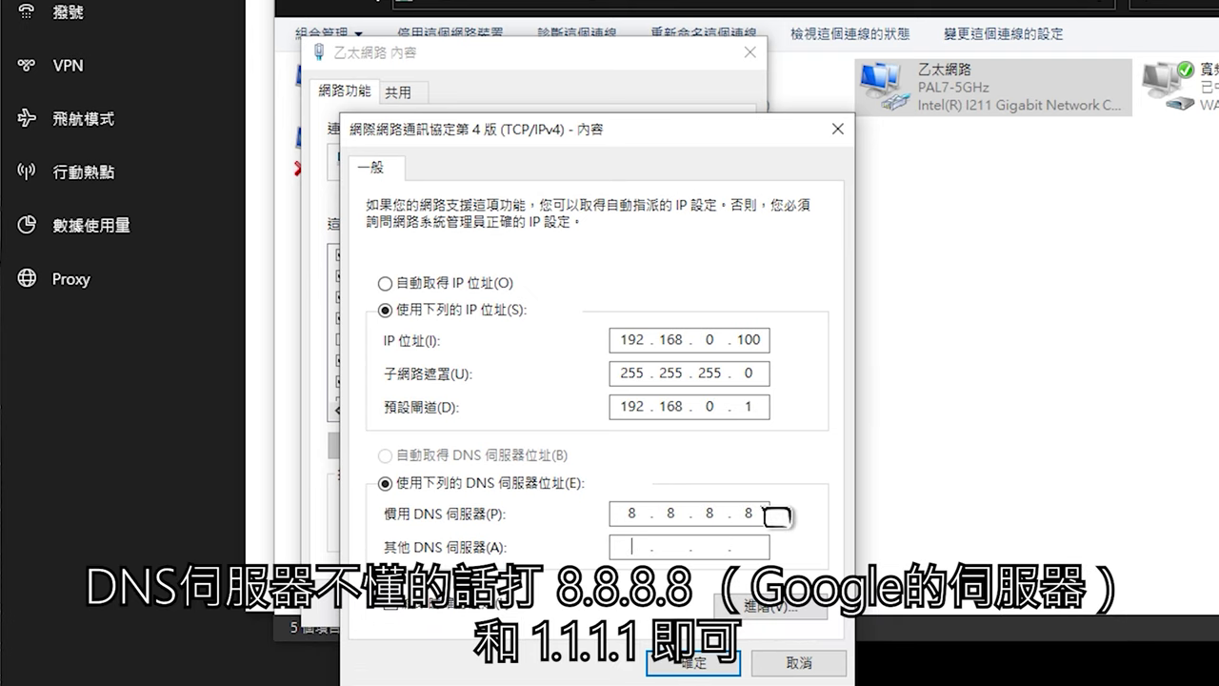
text(1 )
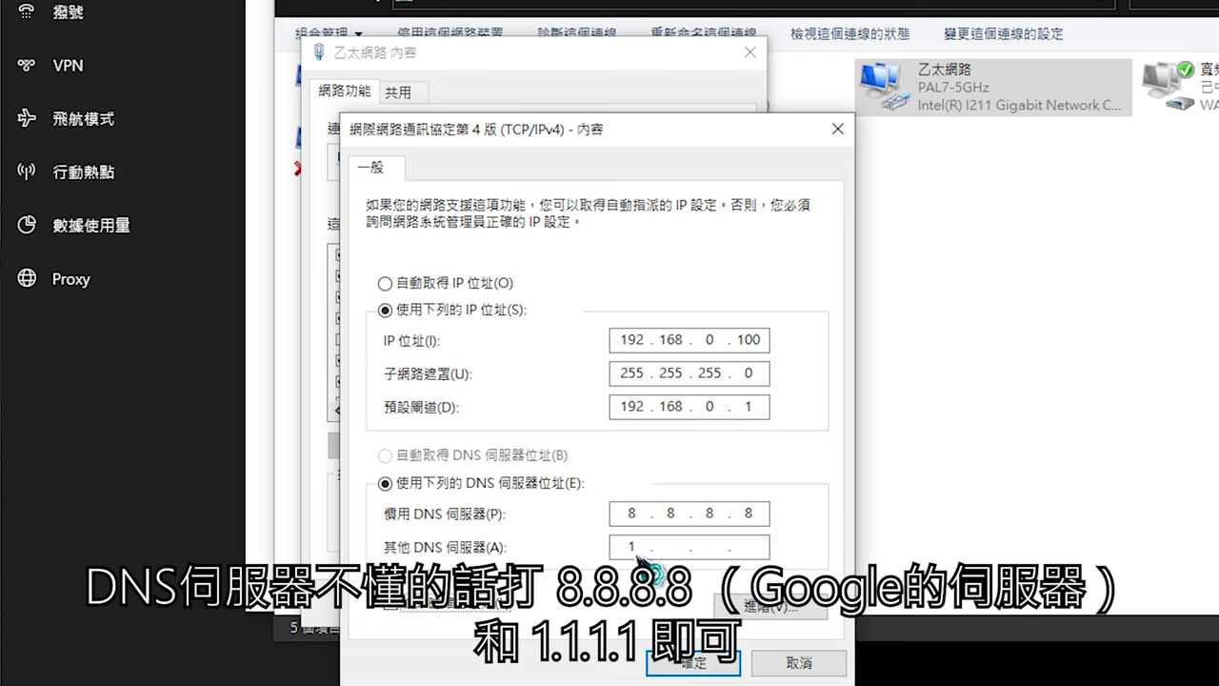
text(.1.1.1)
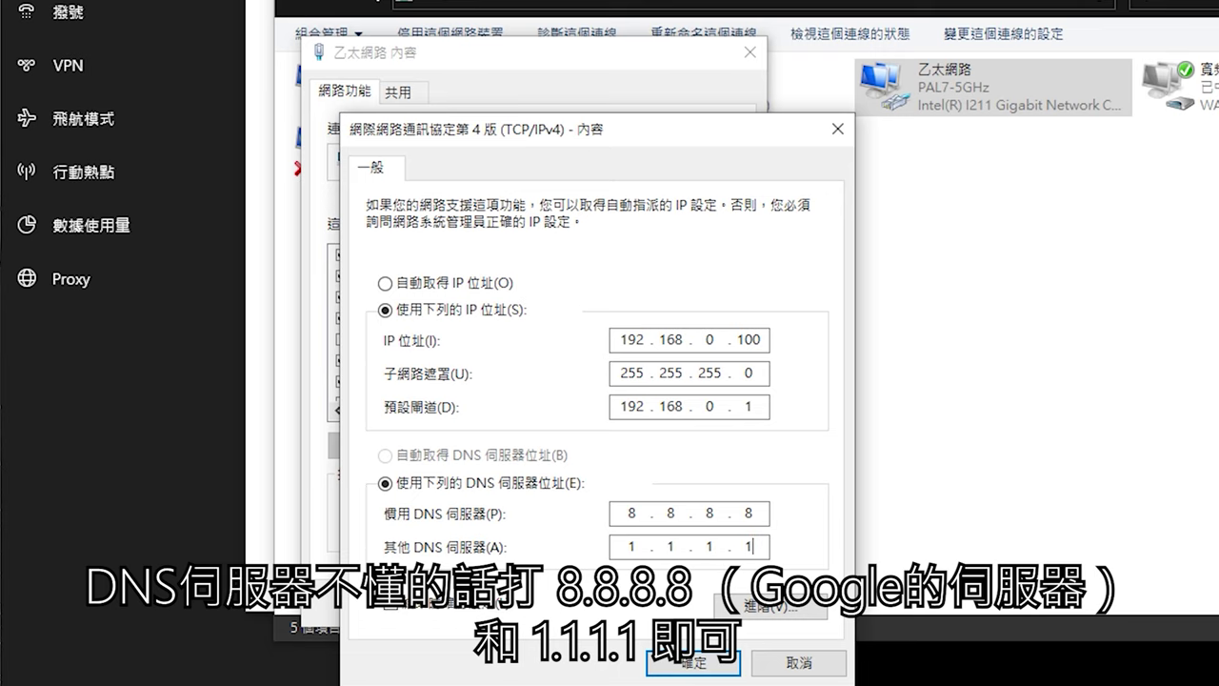
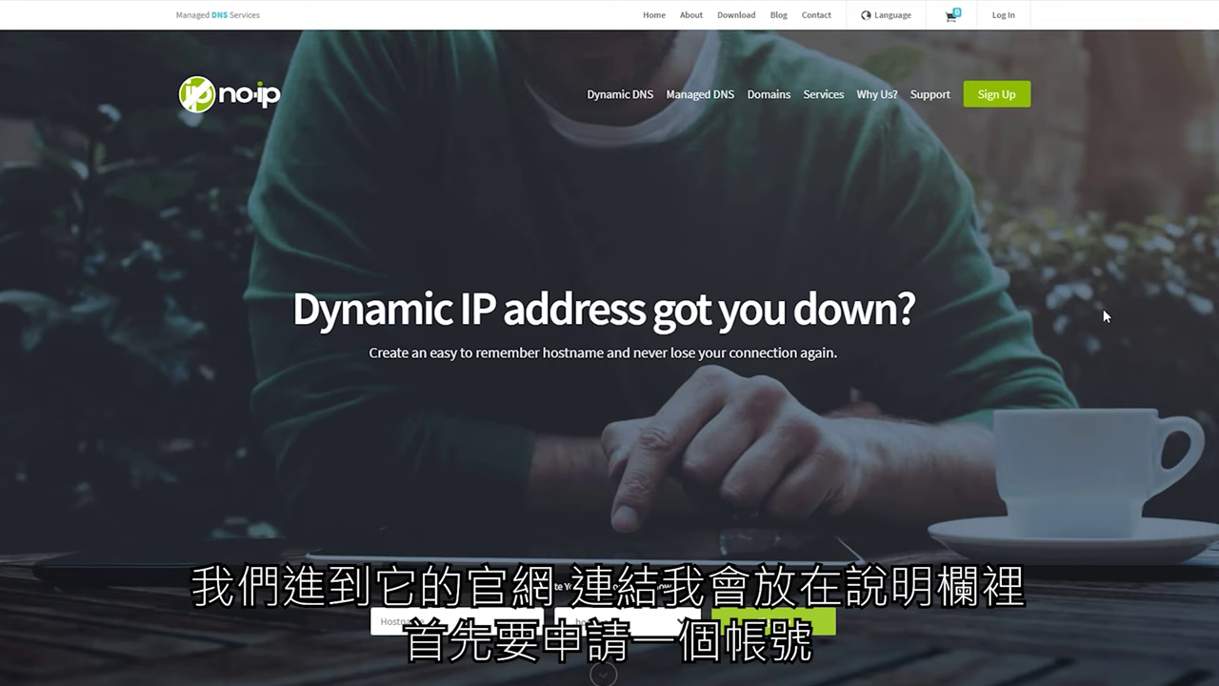
- Open the No-IP account sign-up form and choose to create the hostname later
click(1018, 103)
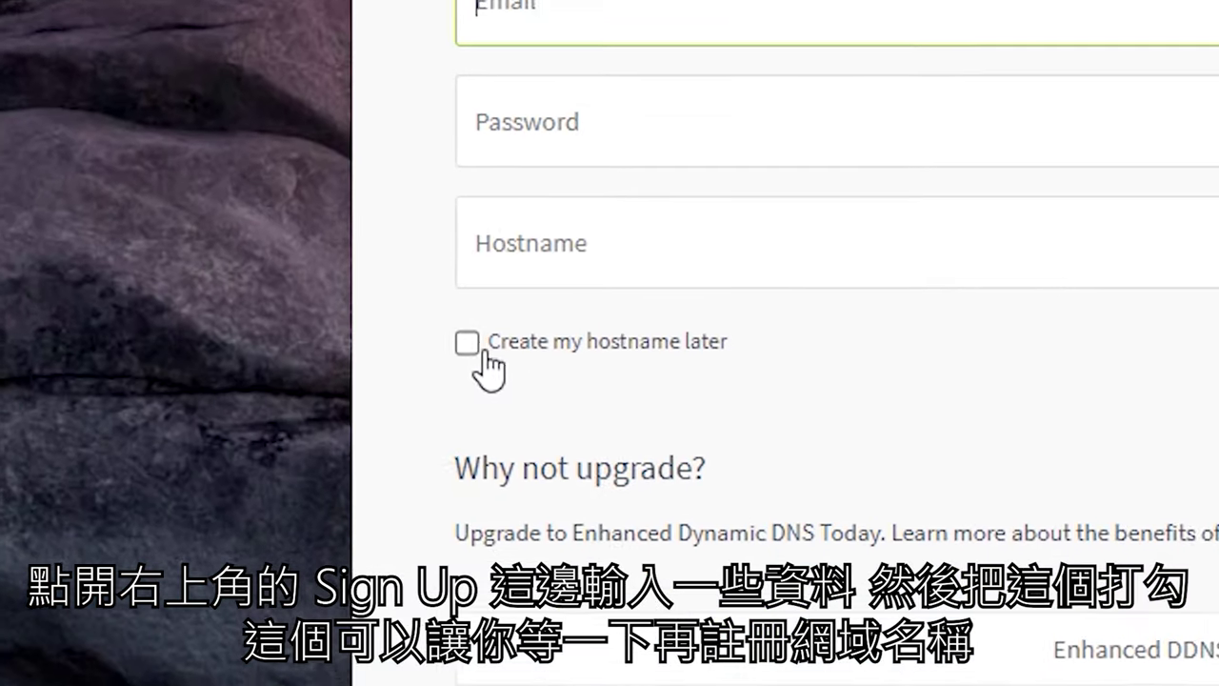
click(283, 337)
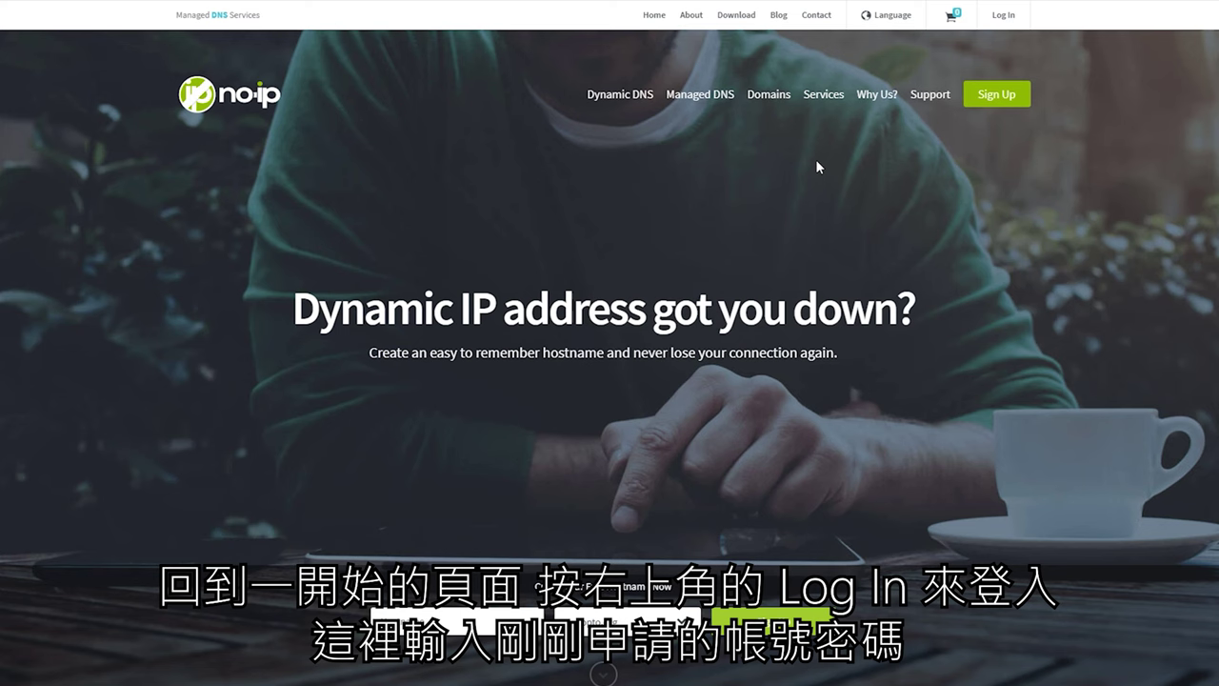
- Log in to the No-IP account and start creating a hostname from the list of active hostnames
click(1004, 15)
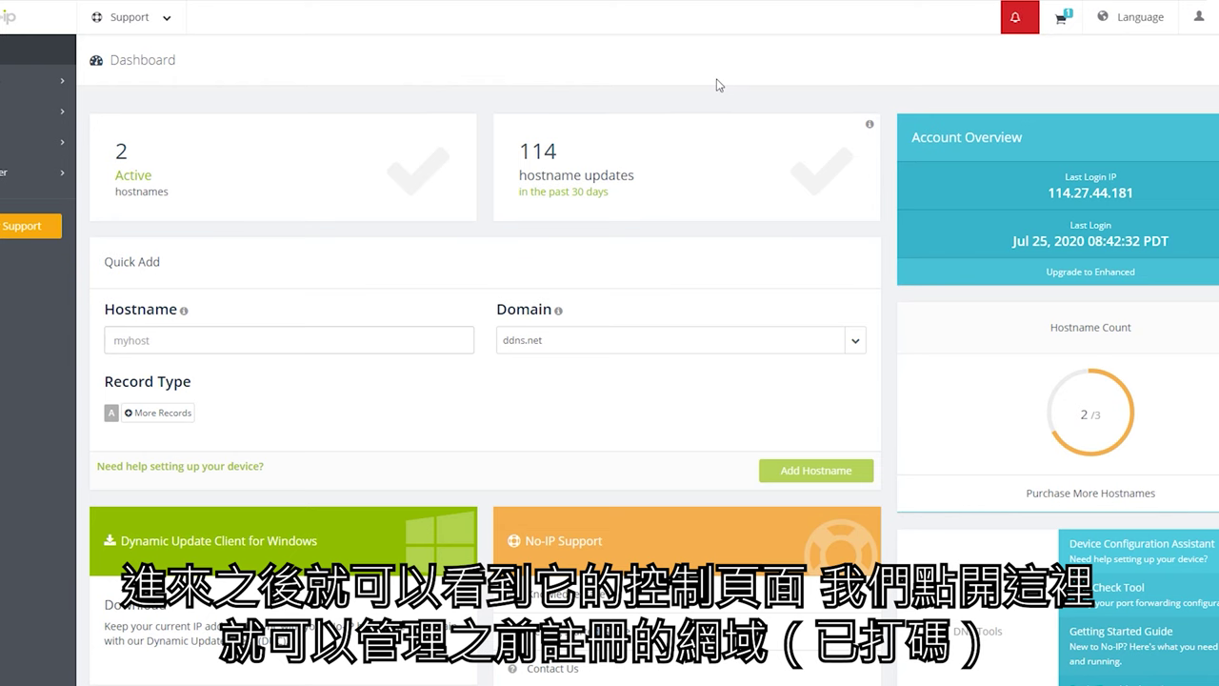
click(358, 145)
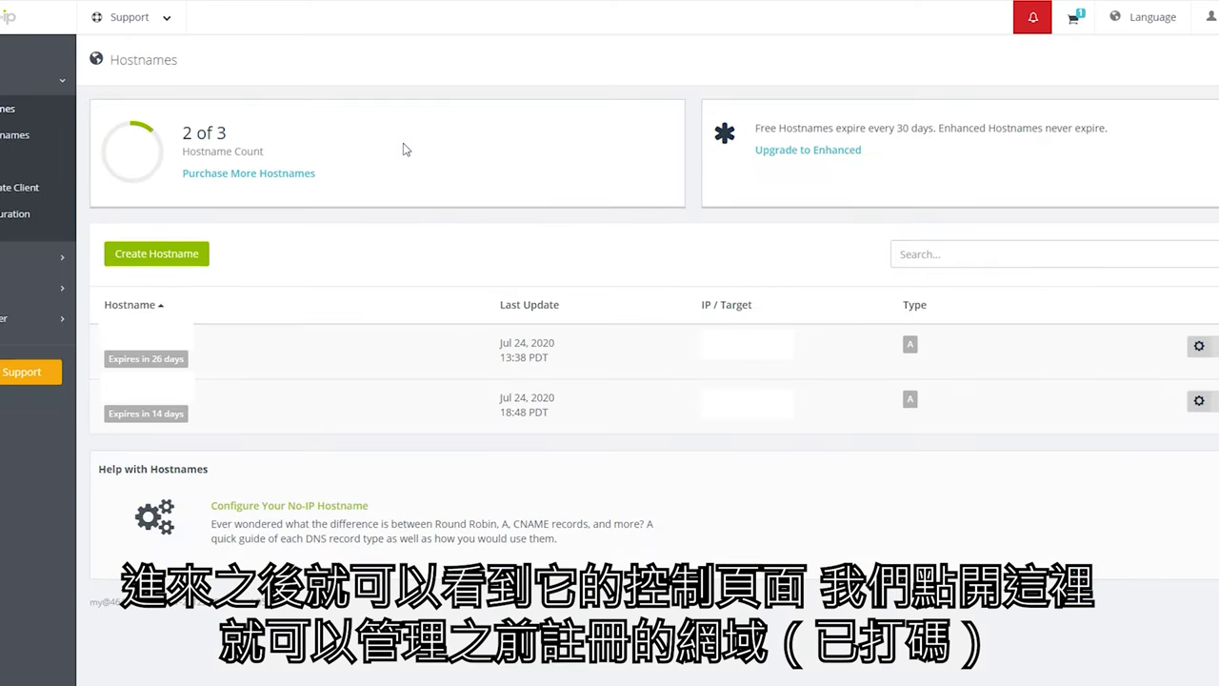
click(187, 257)
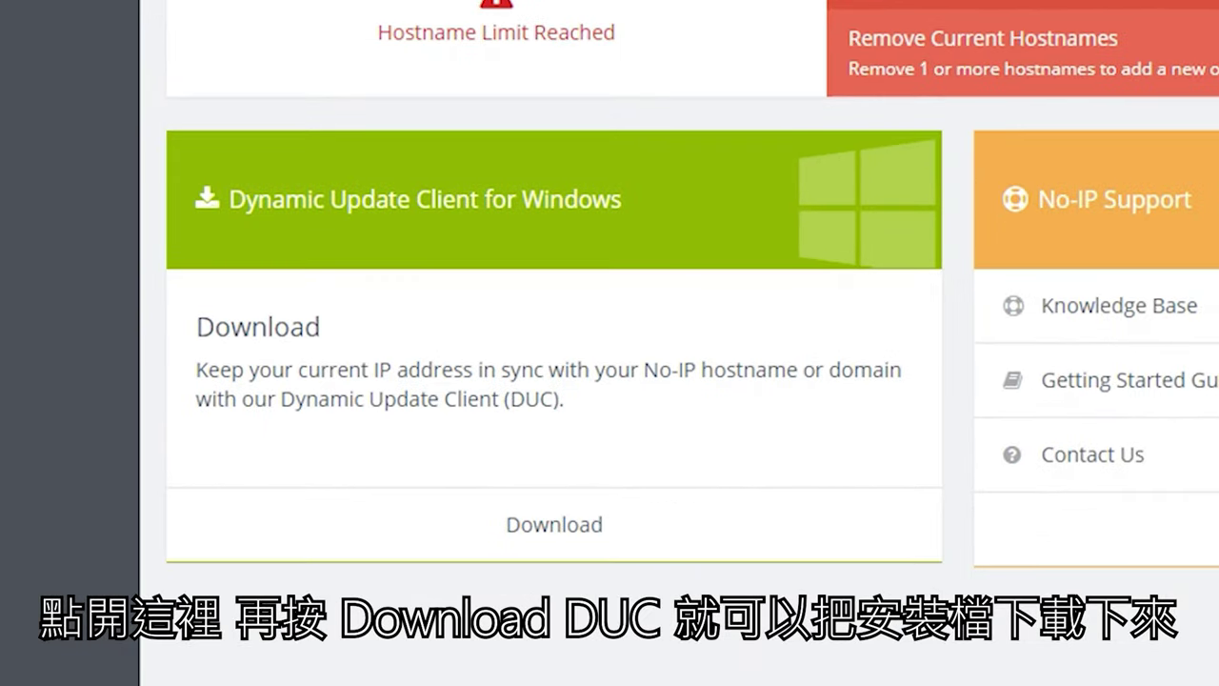
- Download the Dynamic Update Client for Windows and install it in C:\Program Files (x86)\No-IP, with launch and background system service enabled
click(668, 531)
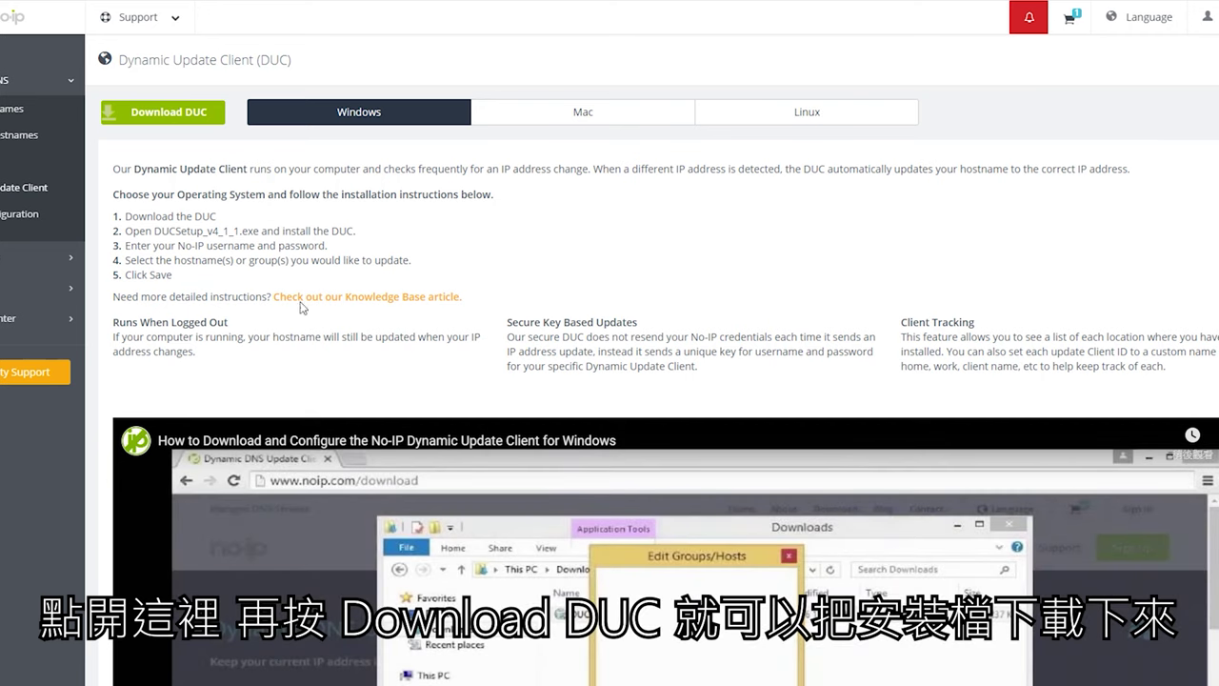
click(198, 127)
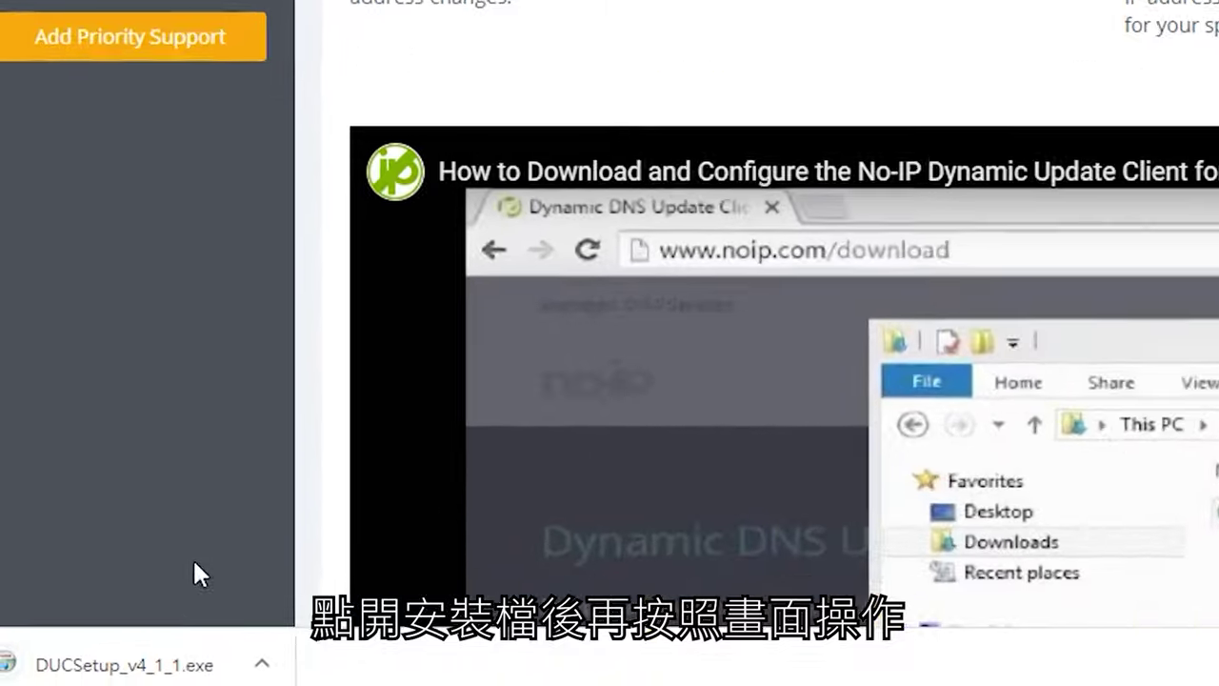
click(181, 661)
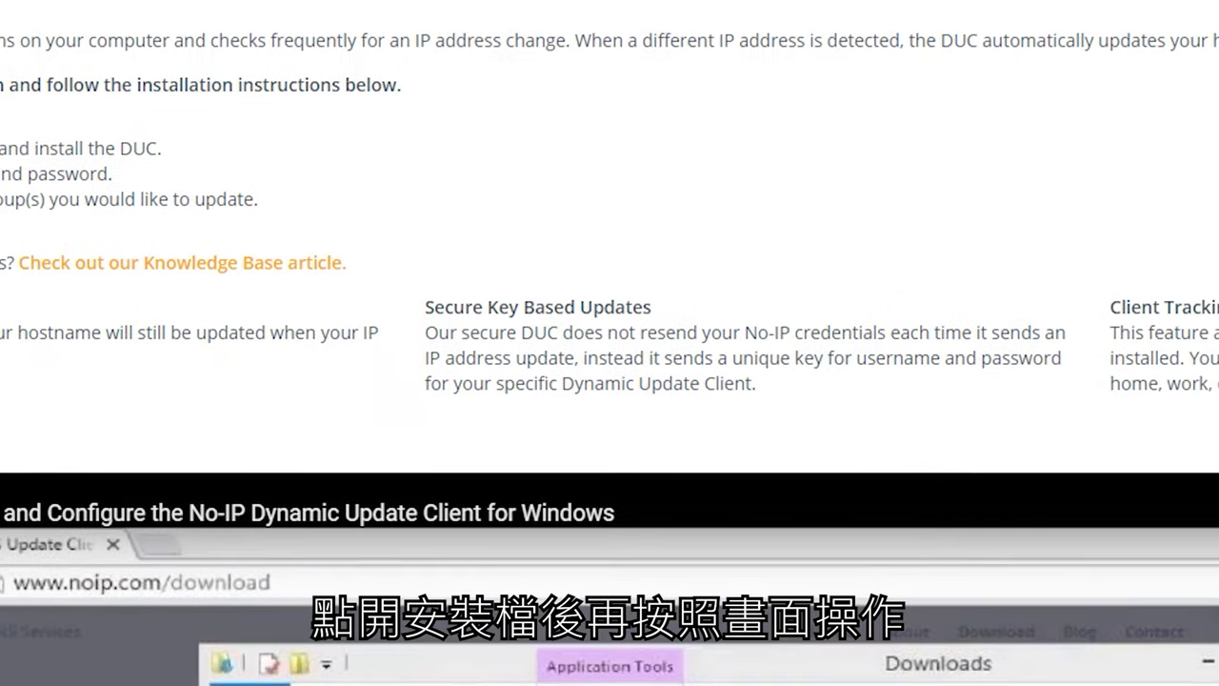
click(772, 535)
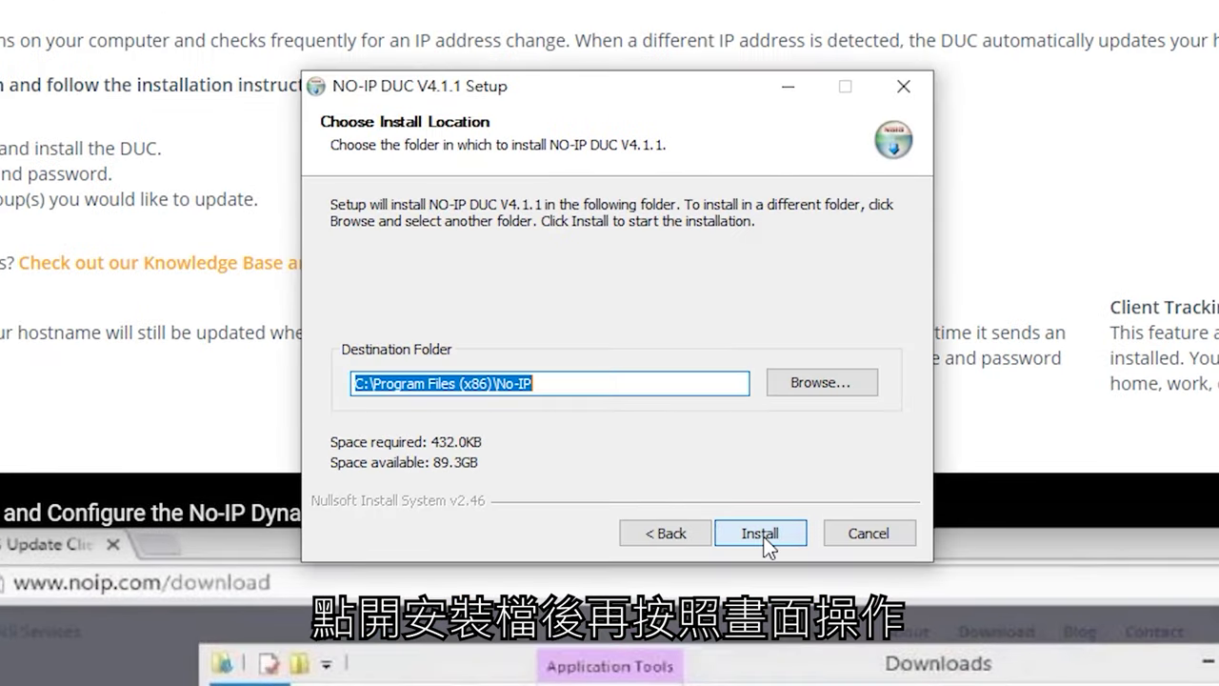
click(767, 541)
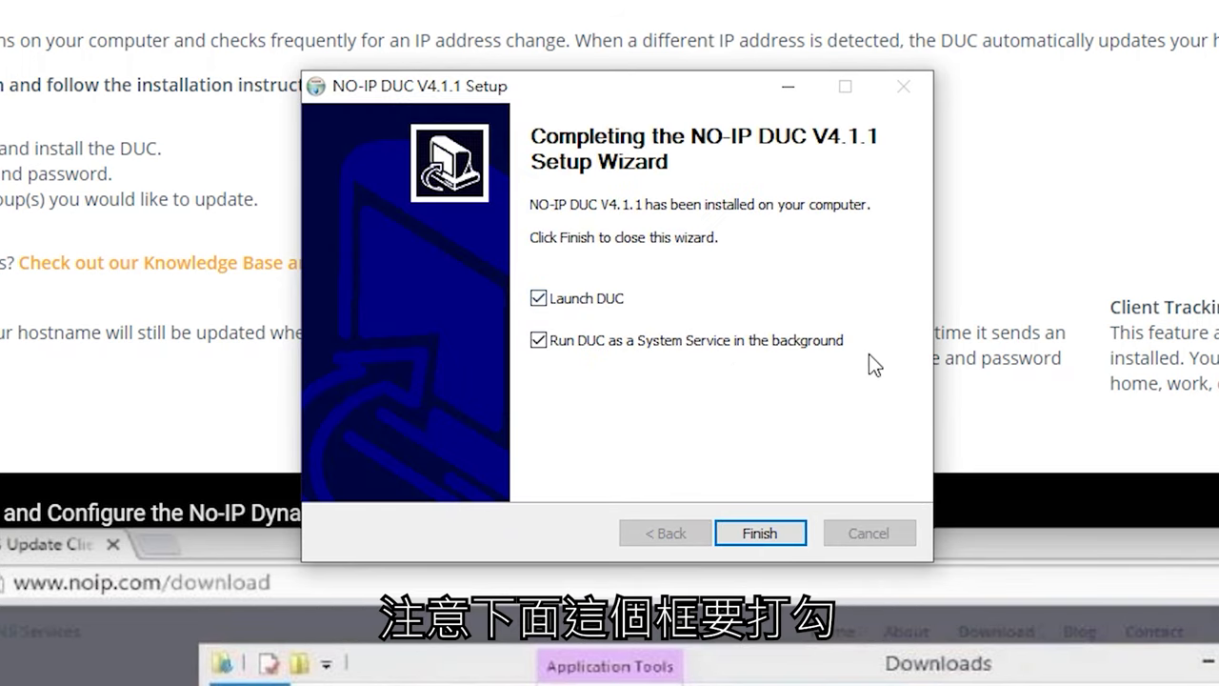
click(785, 526)
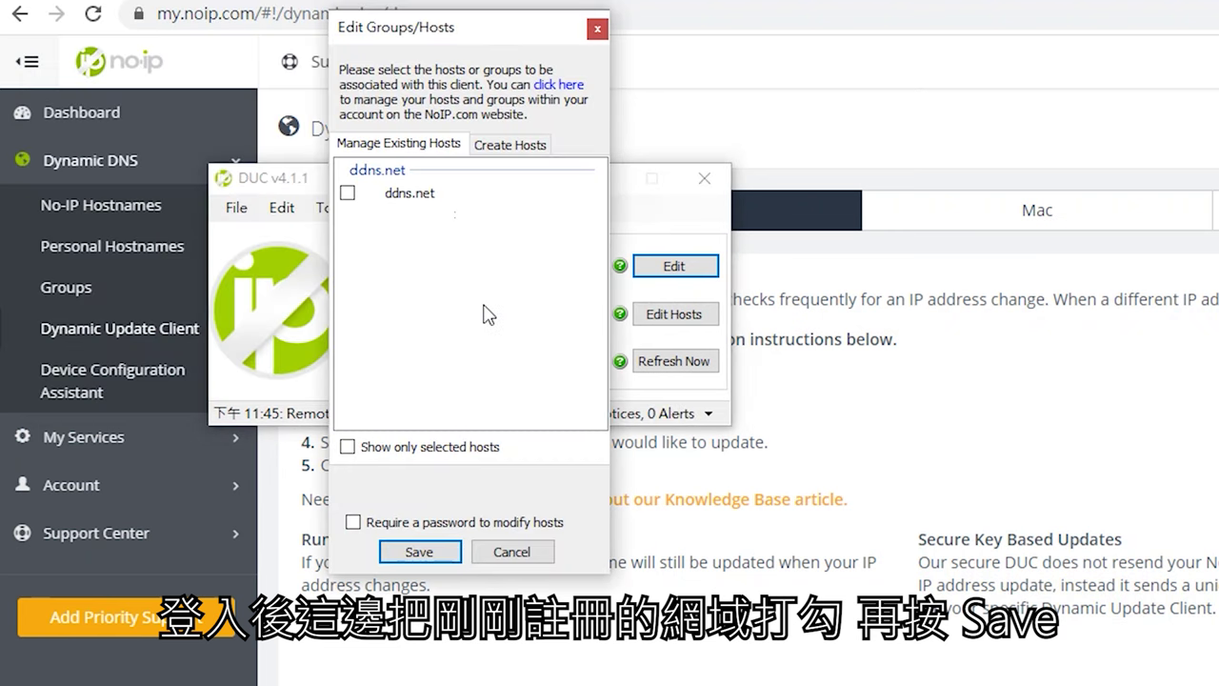
- Associate the ddns.net host with the update client and set the client to start automatically at user logon
click(346, 192)
click(421, 551)
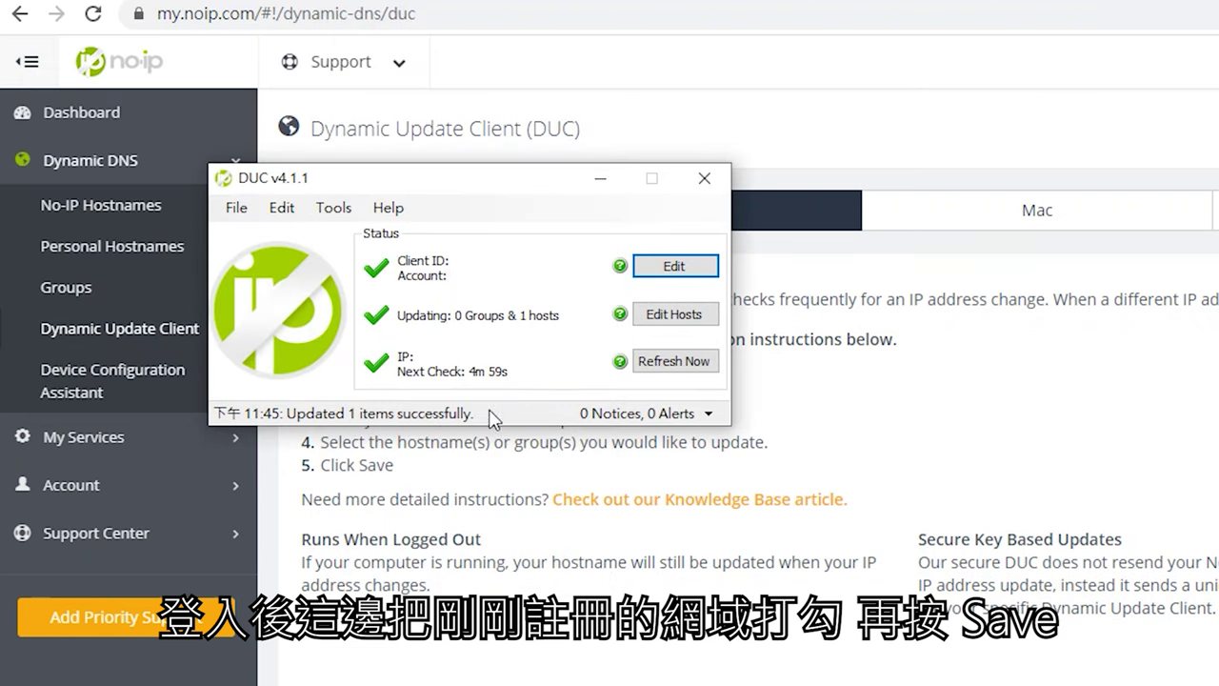
click(236, 207)
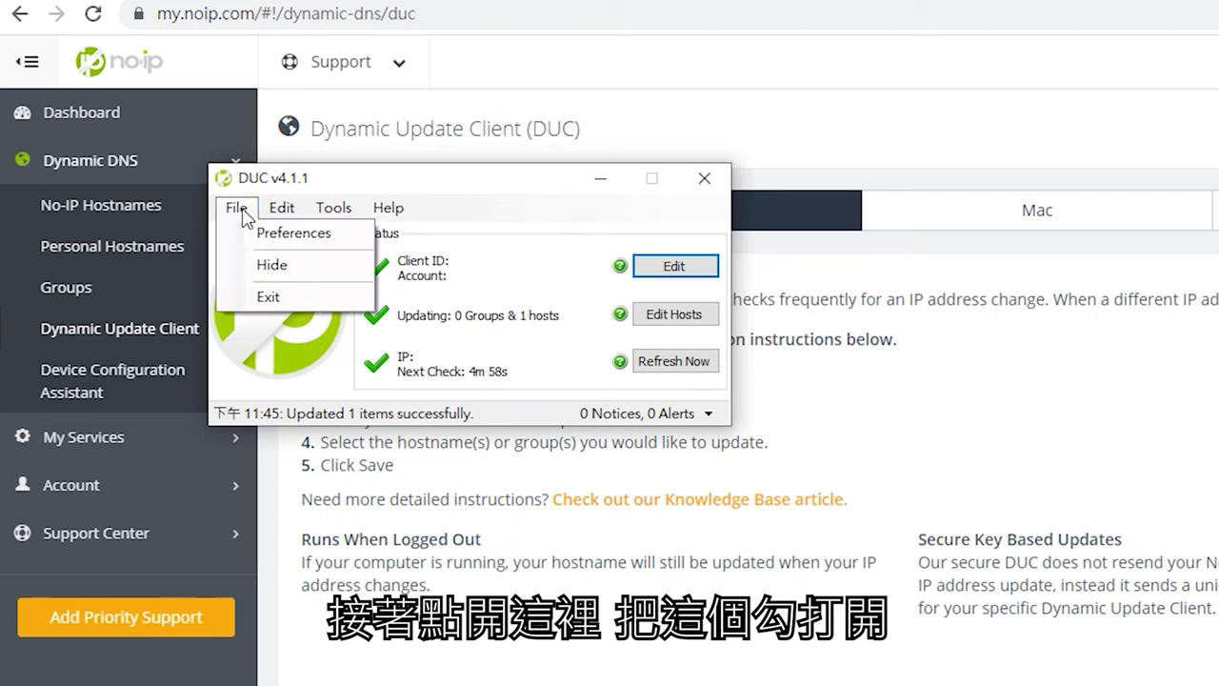
click(262, 244)
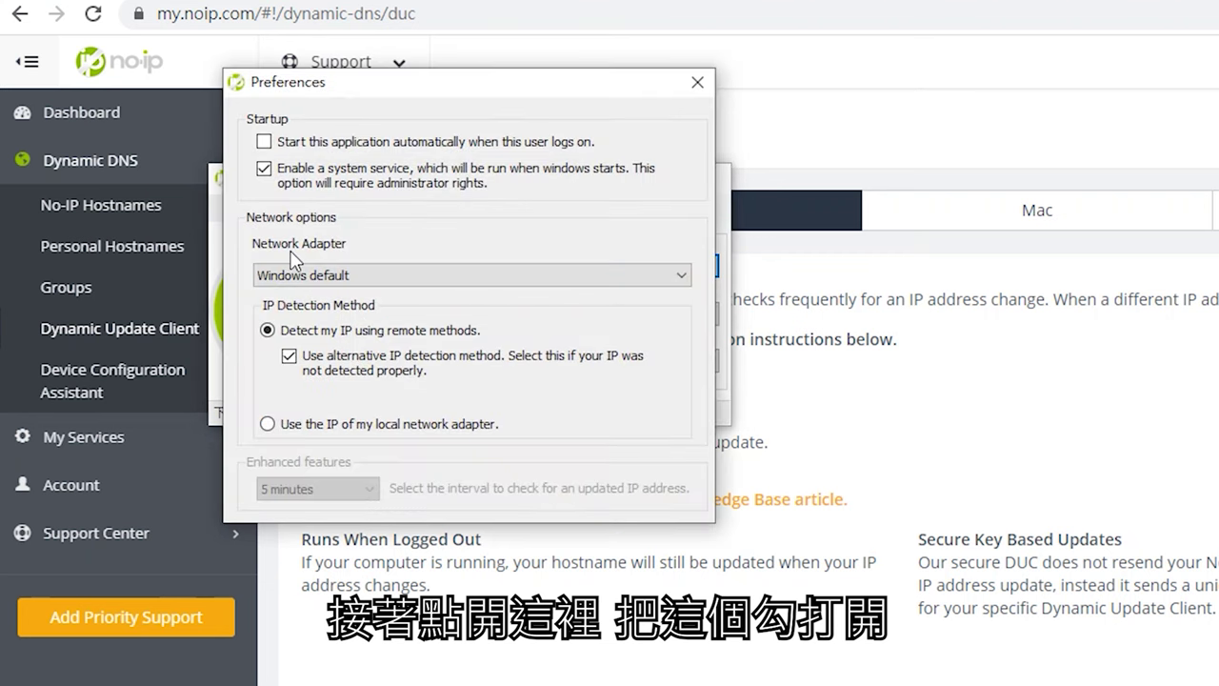
click(419, 144)
click(697, 82)
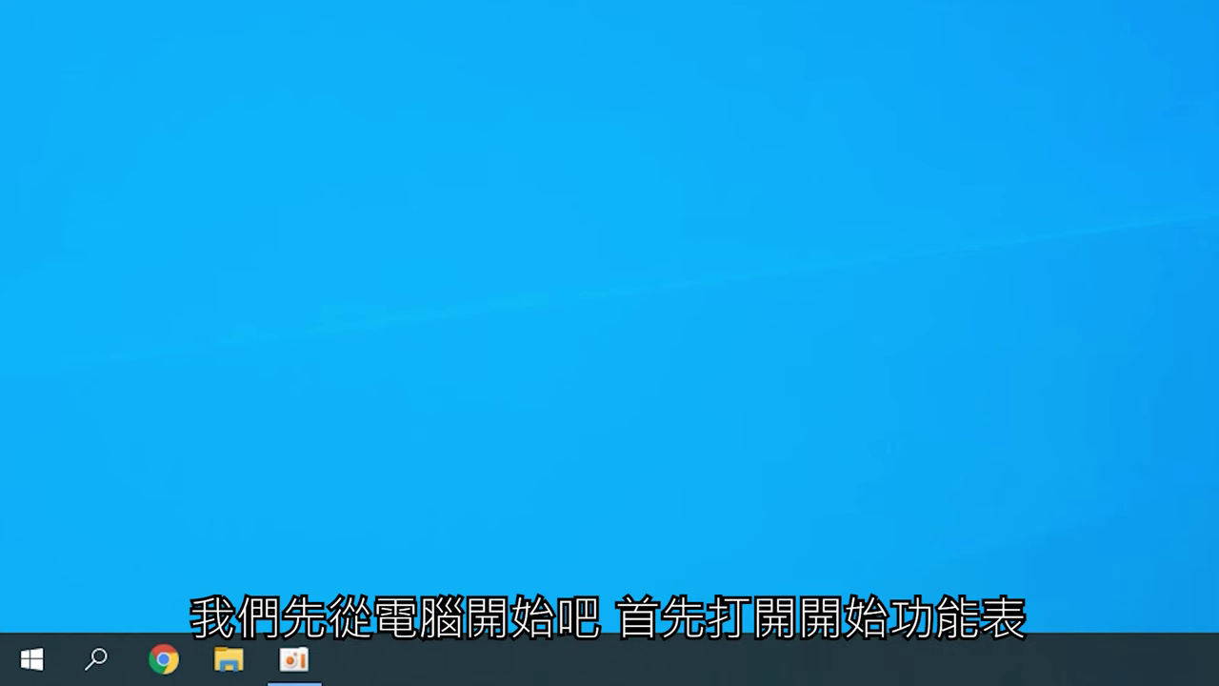
- Launch Remote Desktop Connection (遠端桌面連線) from the Windows accessories (Windows 附屬應用程式)
click(29, 658)
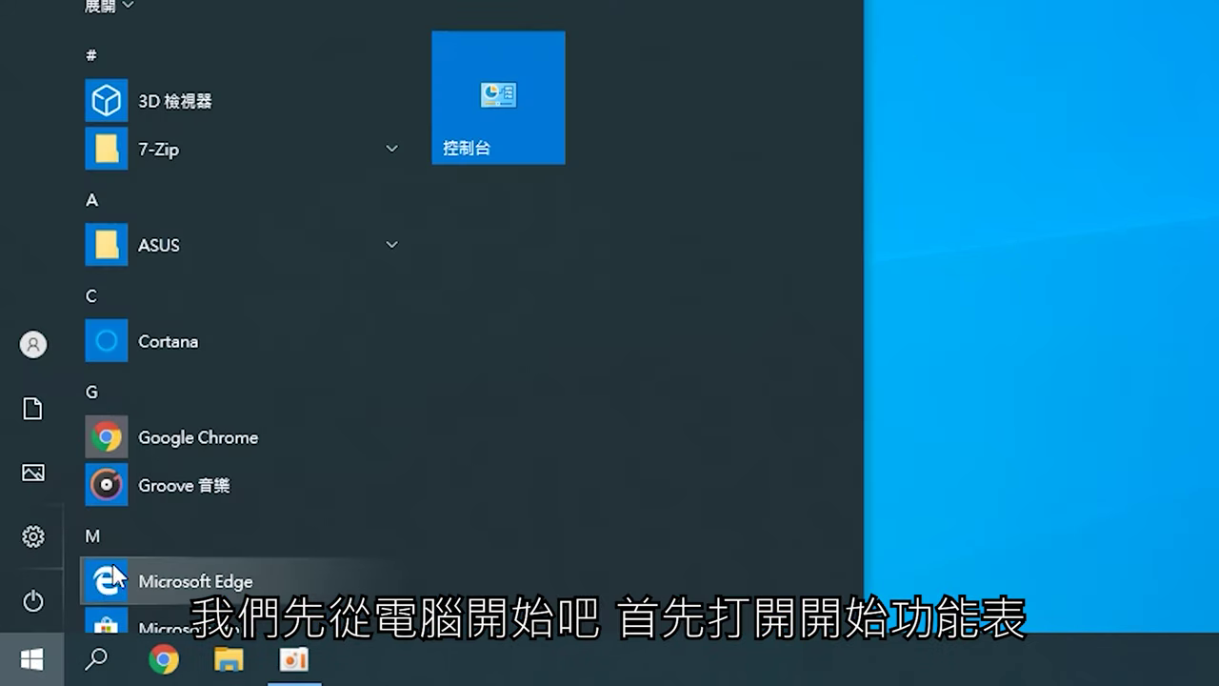
click(131, 537)
click(209, 16)
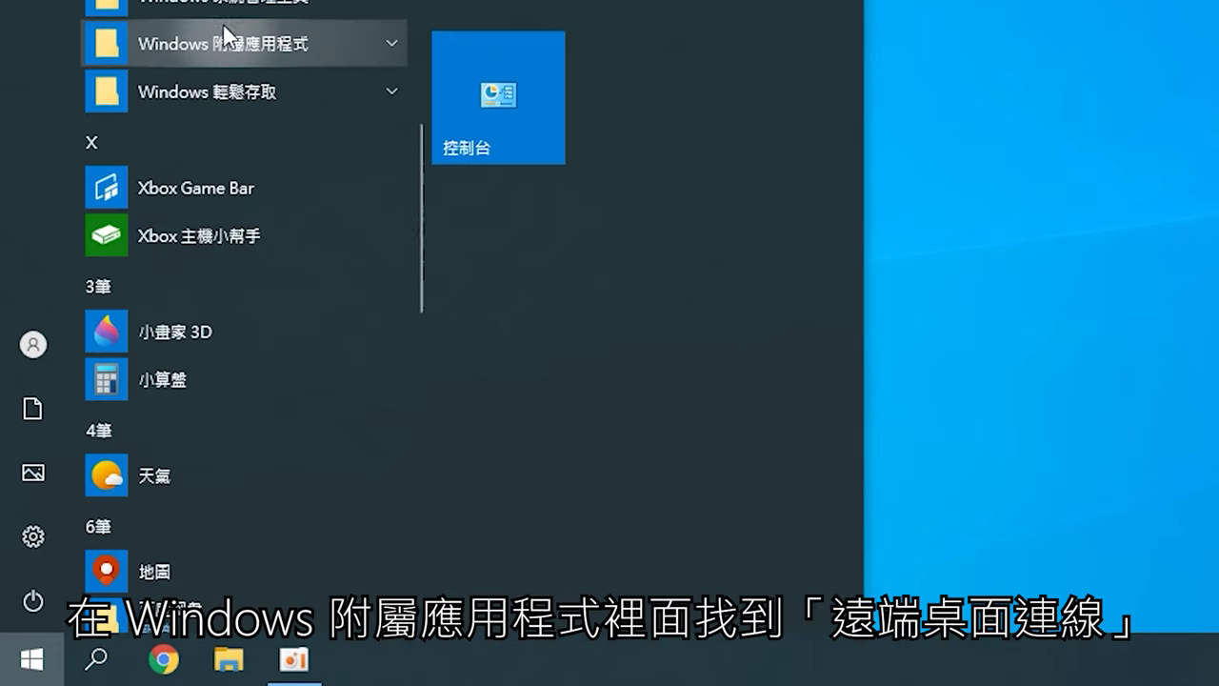
click(226, 31)
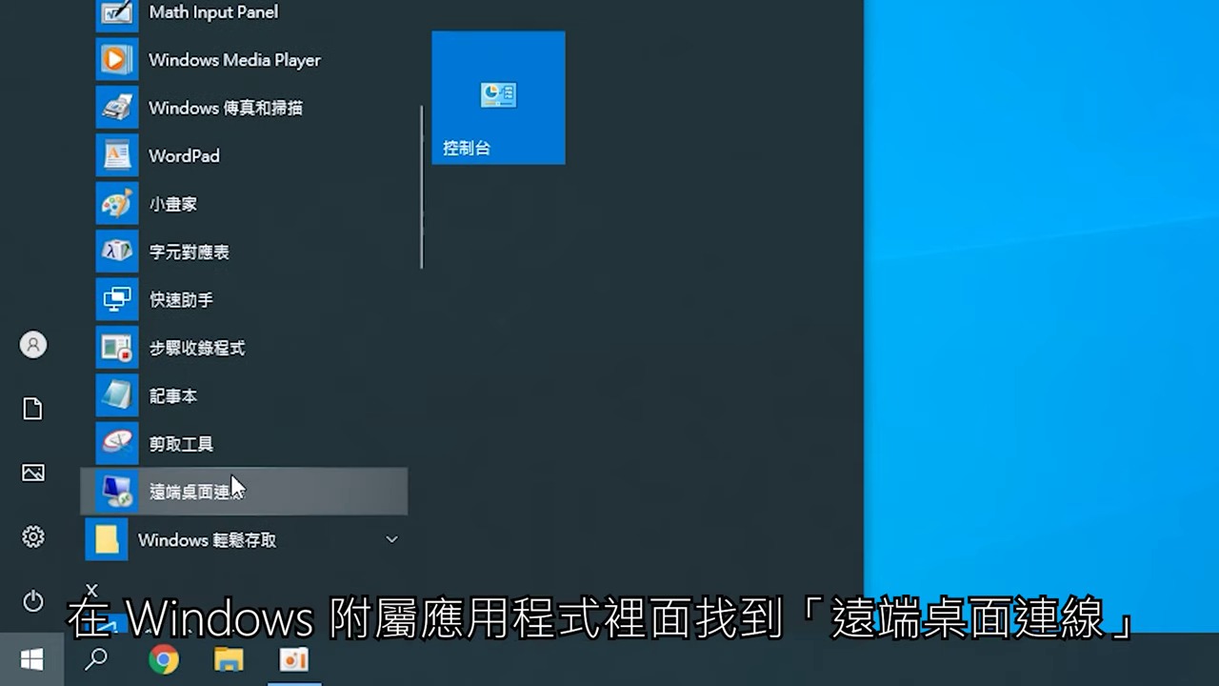
click(232, 476)
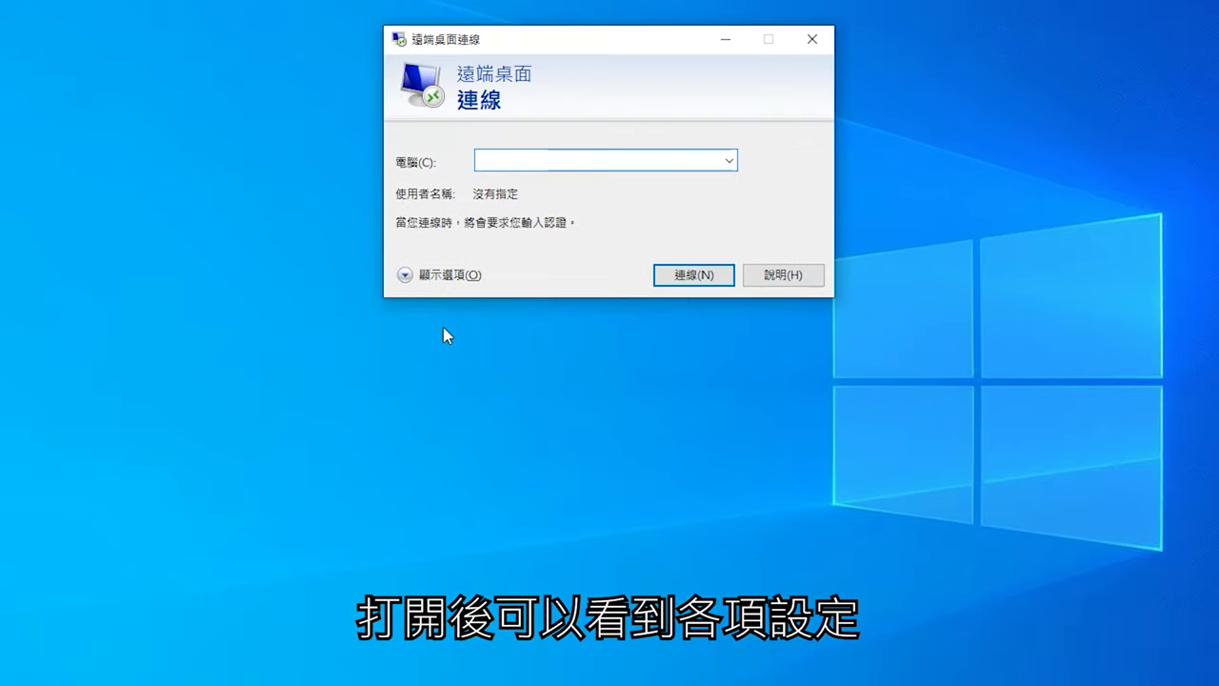
- Expand the connection options and review the display, local resources, experience and advanced settings, then return to the general settings (一般)
click(436, 274)
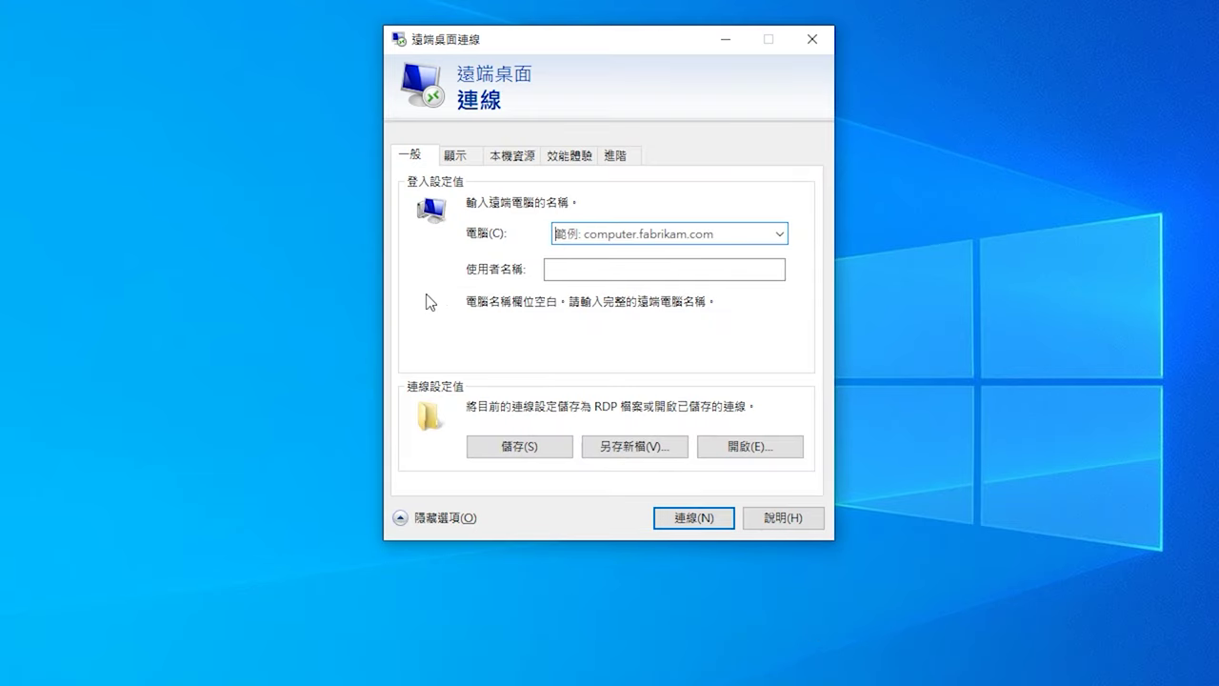
click(466, 159)
click(505, 157)
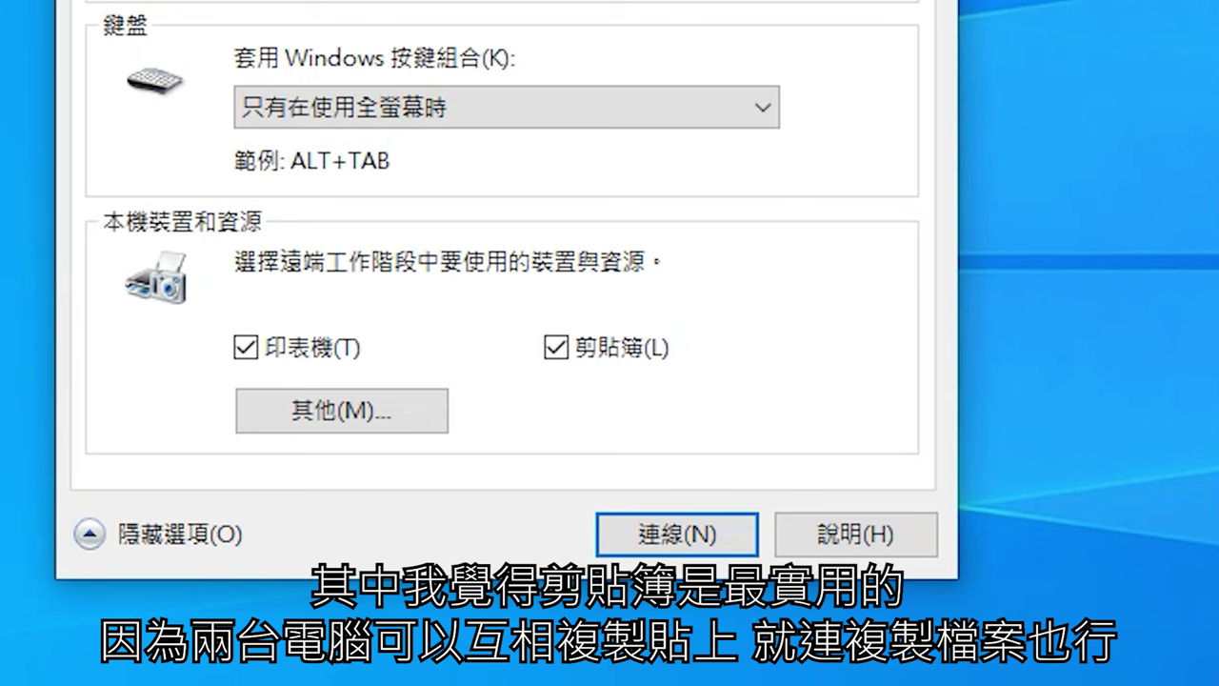
click(567, 157)
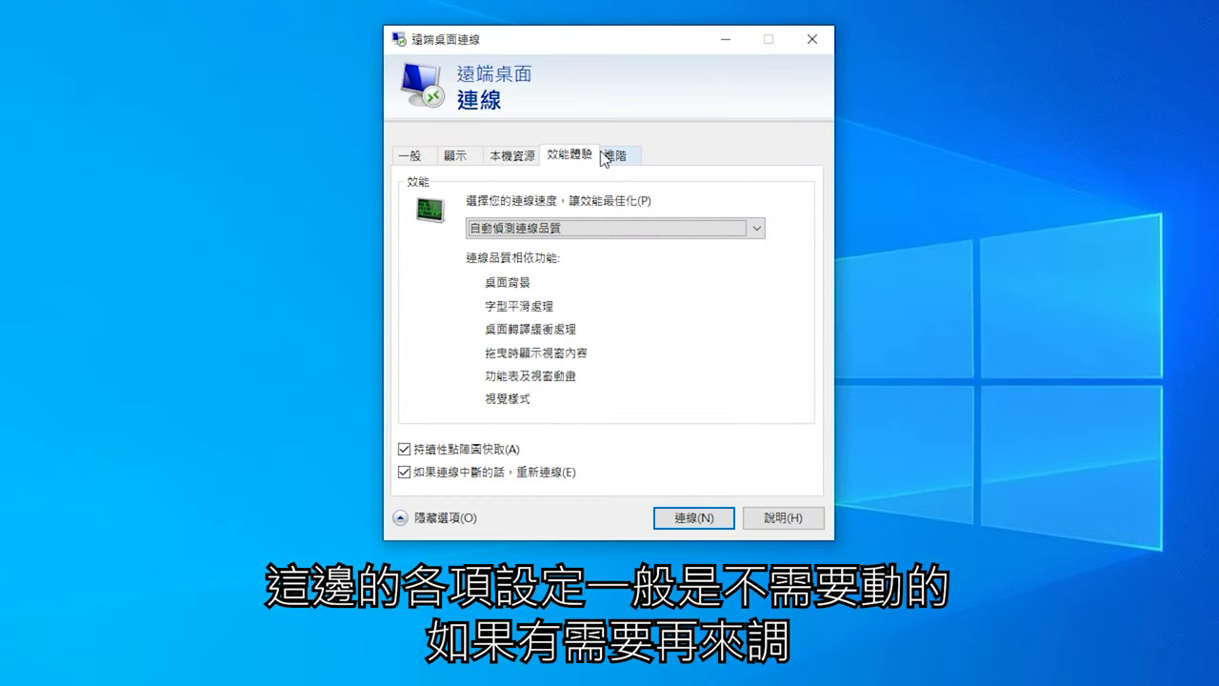
click(606, 156)
click(409, 155)
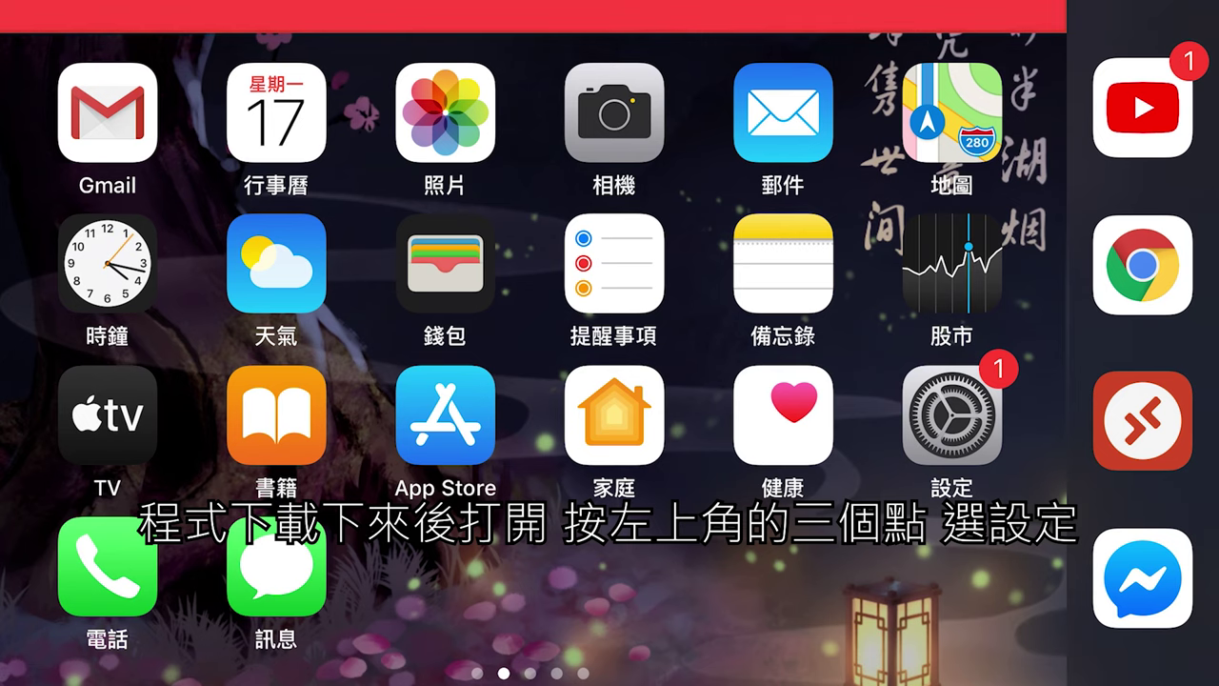
- Switch to the Remote Desktop app on the phone and review its general settings (一般) and available display resolutions (顯示)
click(1143, 417)
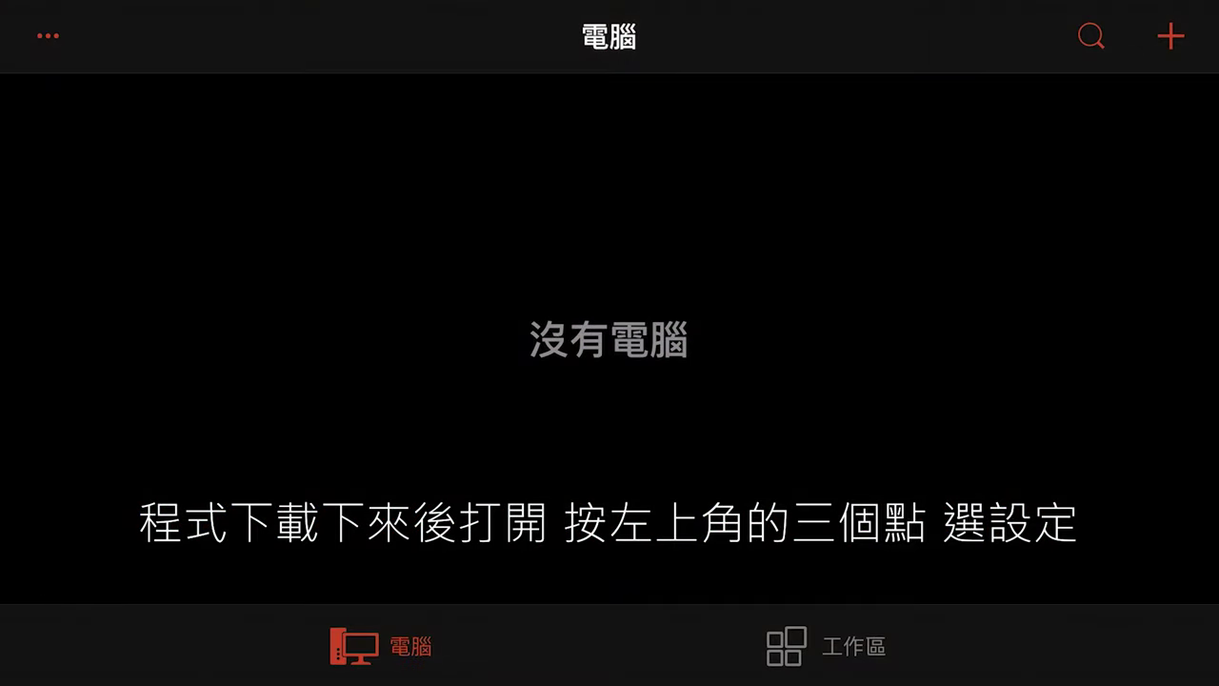
click(47, 36)
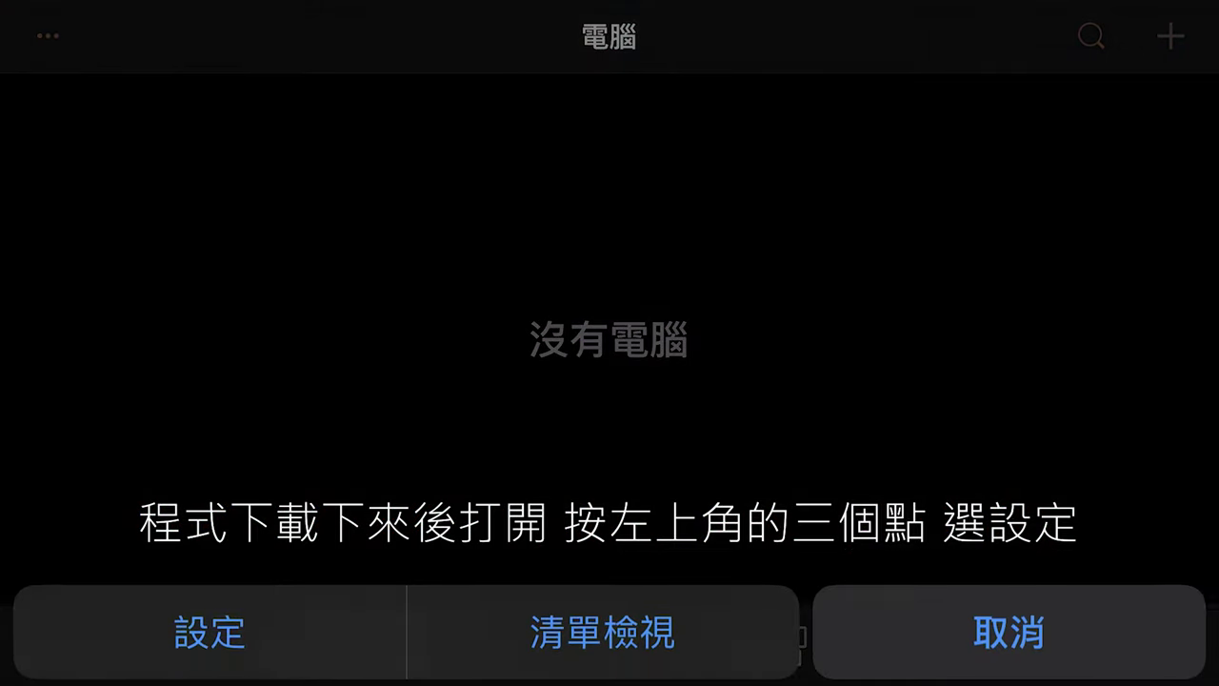
click(210, 626)
click(190, 170)
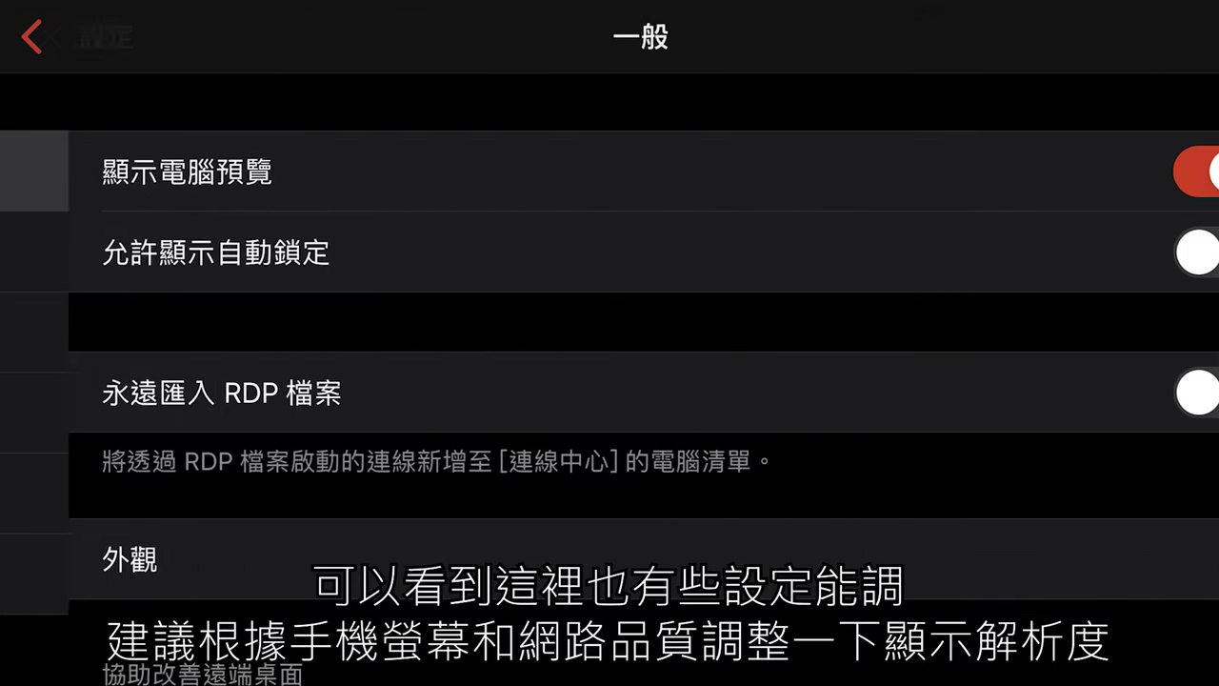
scroll(610, 381, down, 3)
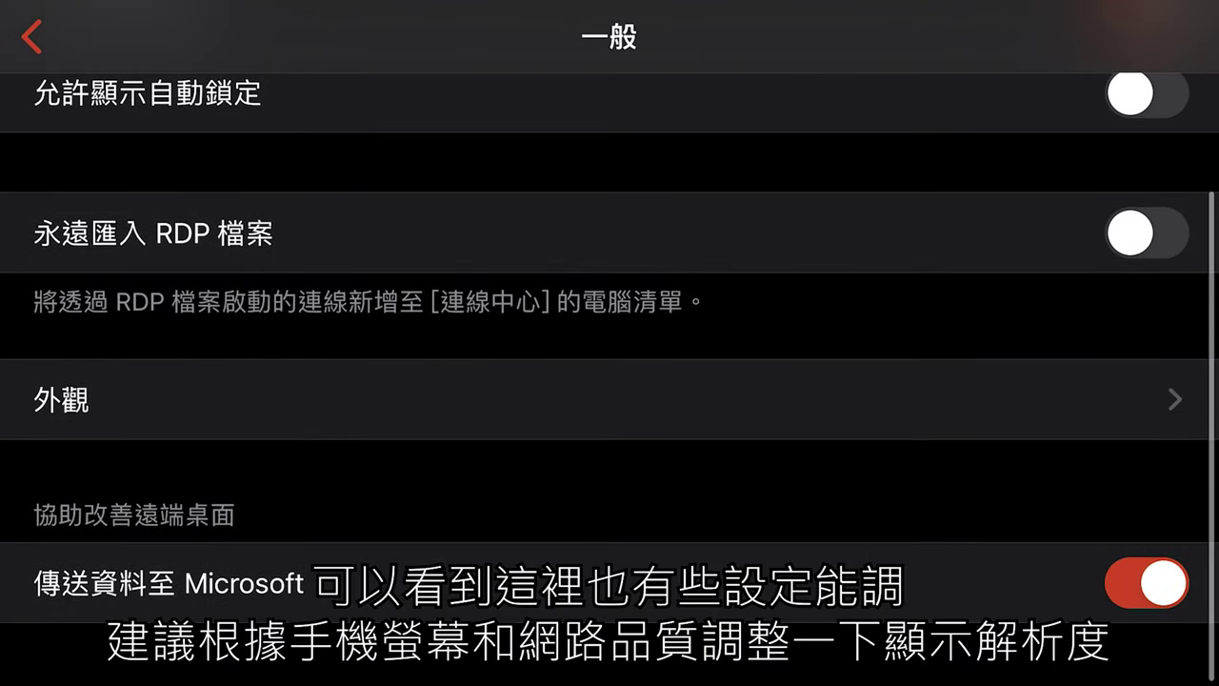
click(31, 36)
click(191, 250)
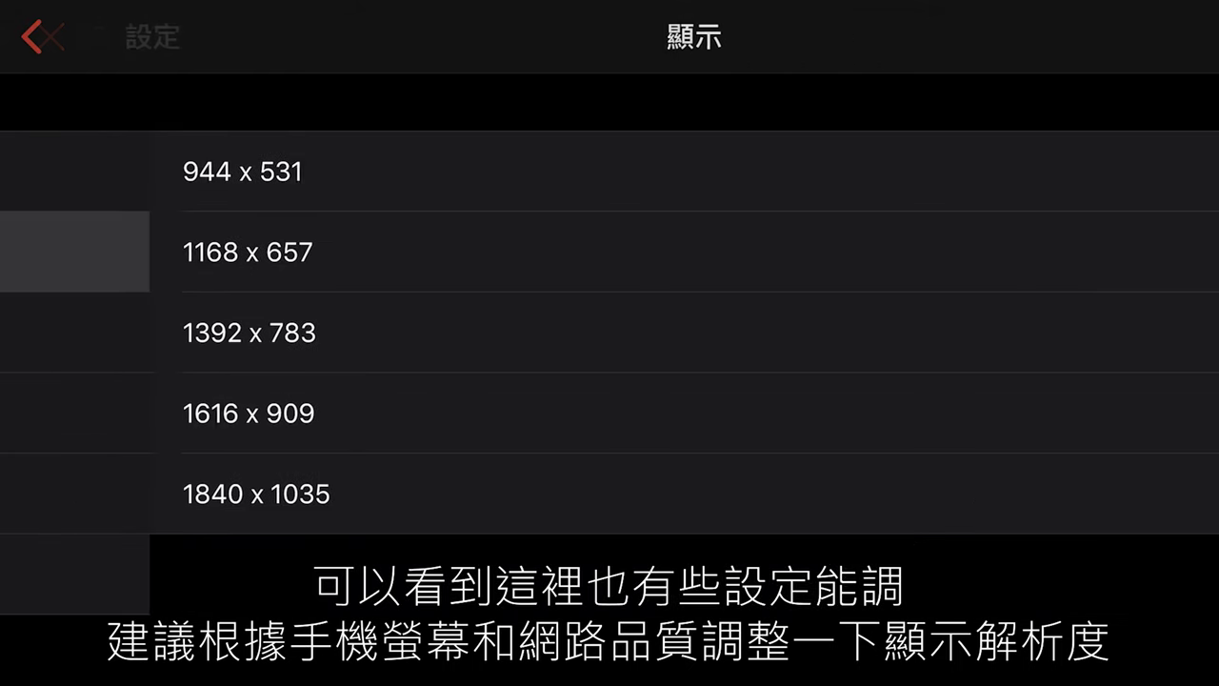
click(31, 36)
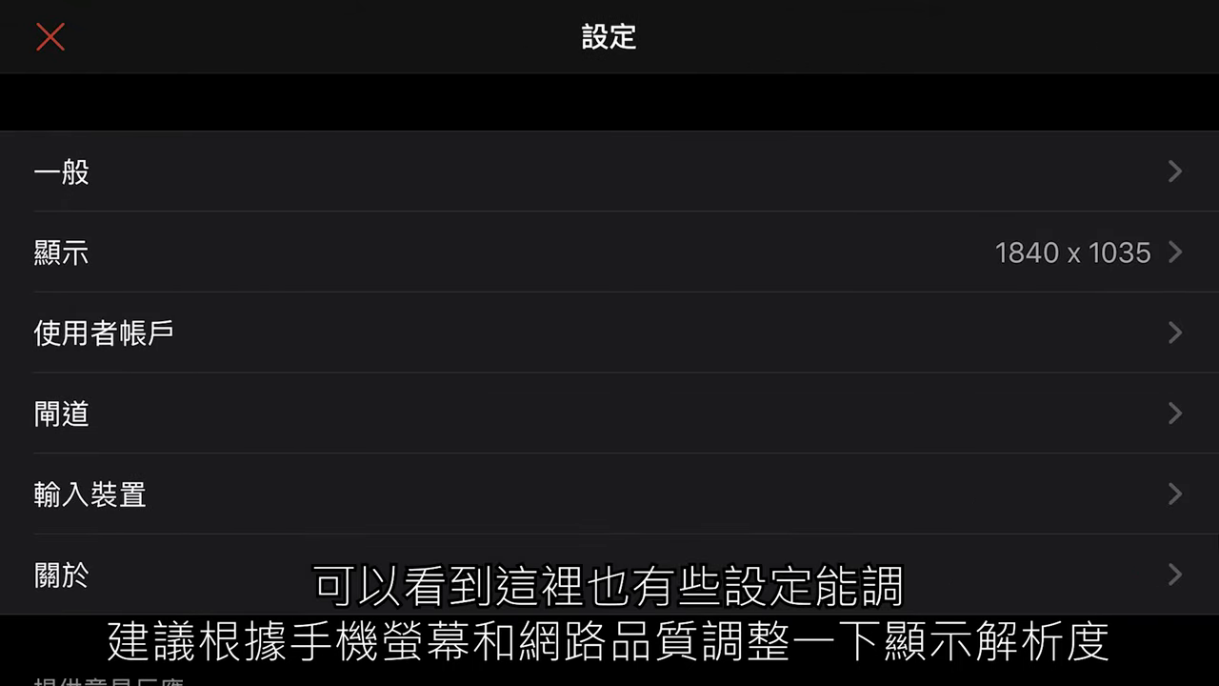
click(48, 35)
- Start adding a new computer (新增電腦) and enter its host name or IP address as the computer name (電腦名稱)
click(1170, 36)
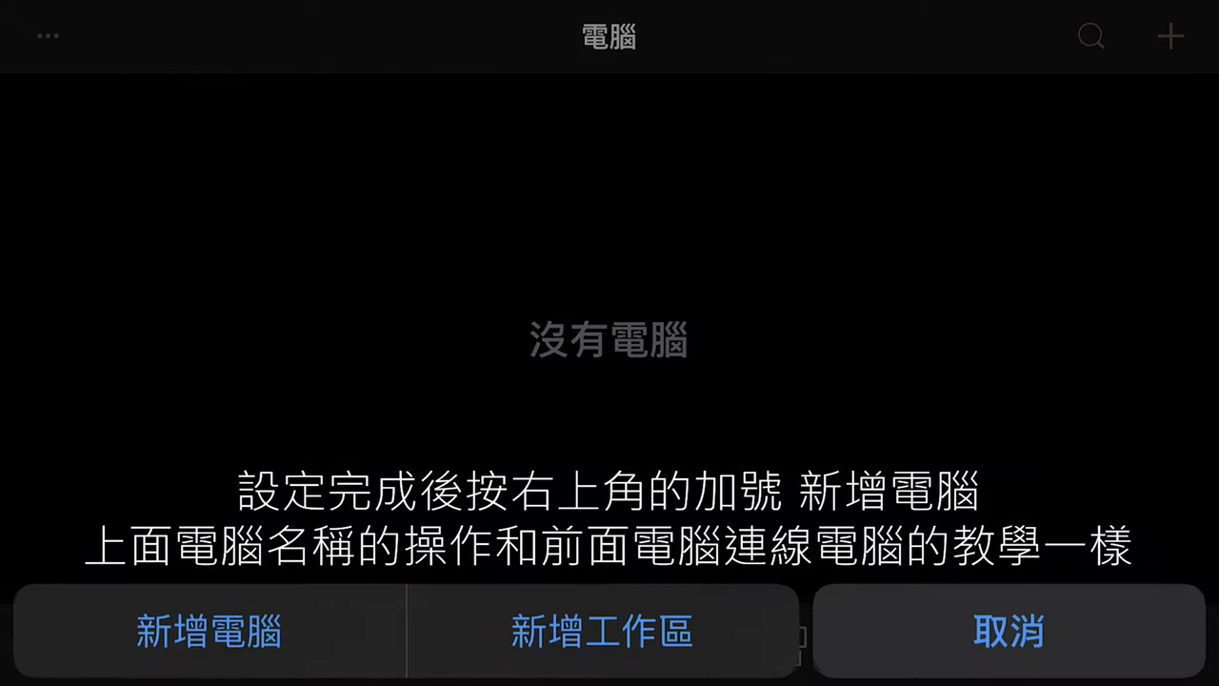
click(245, 631)
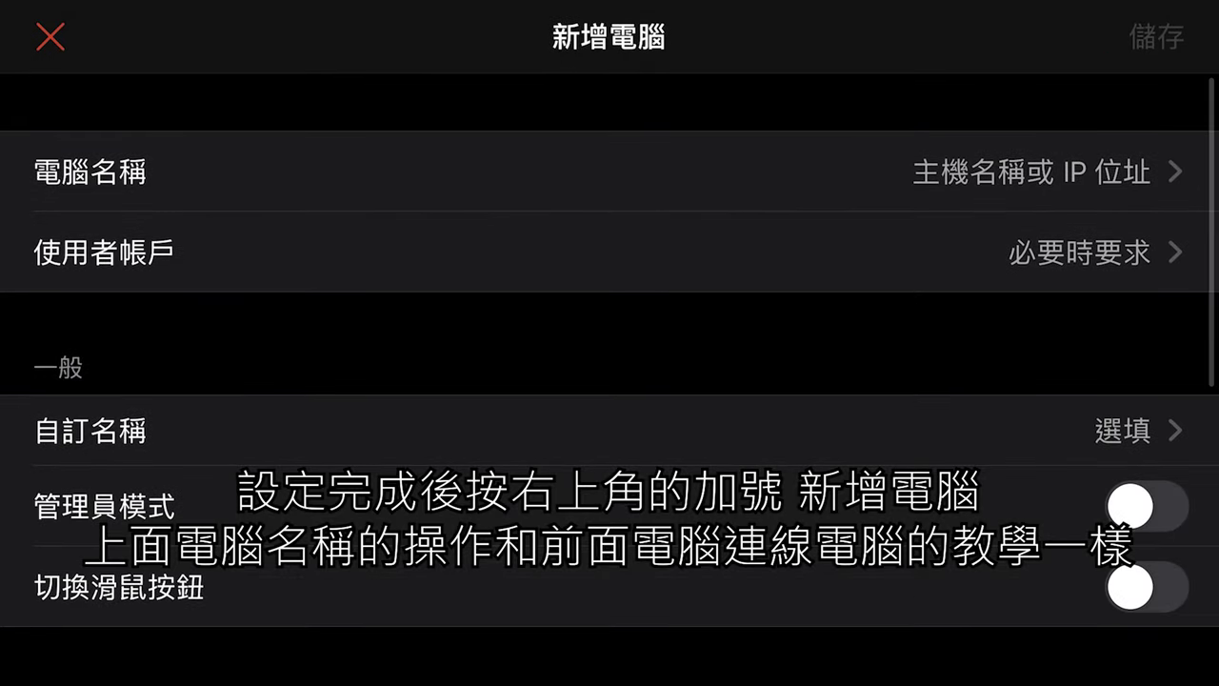
click(90, 216)
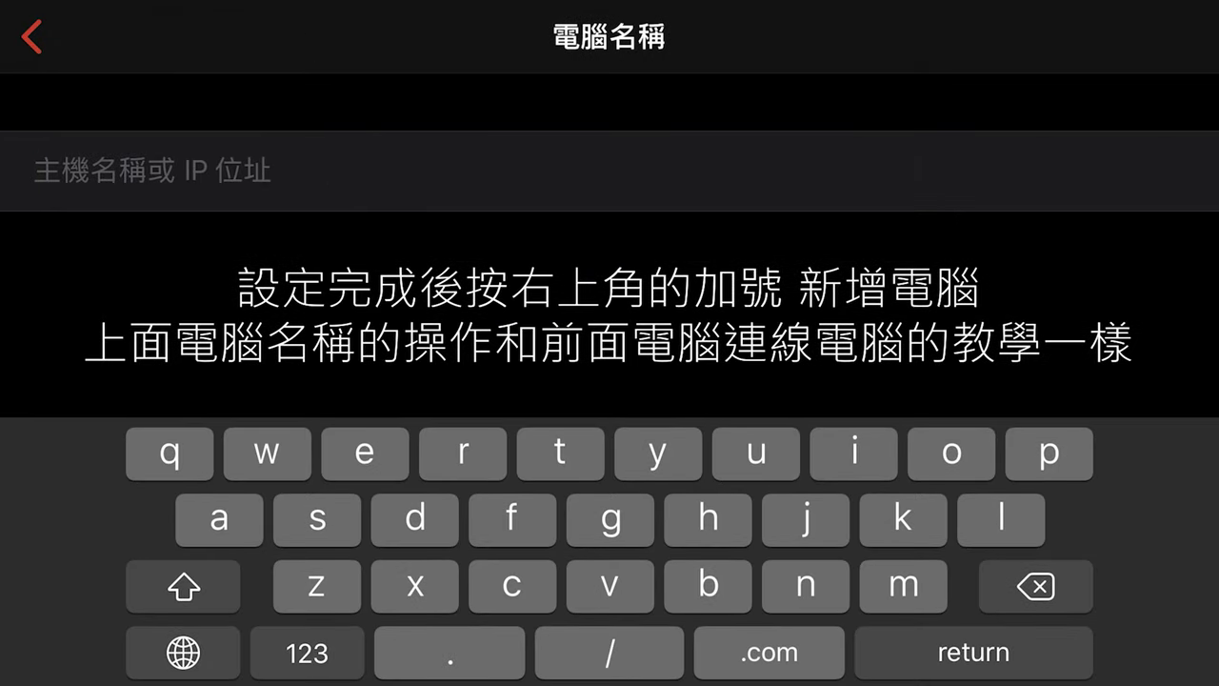
click(31, 36)
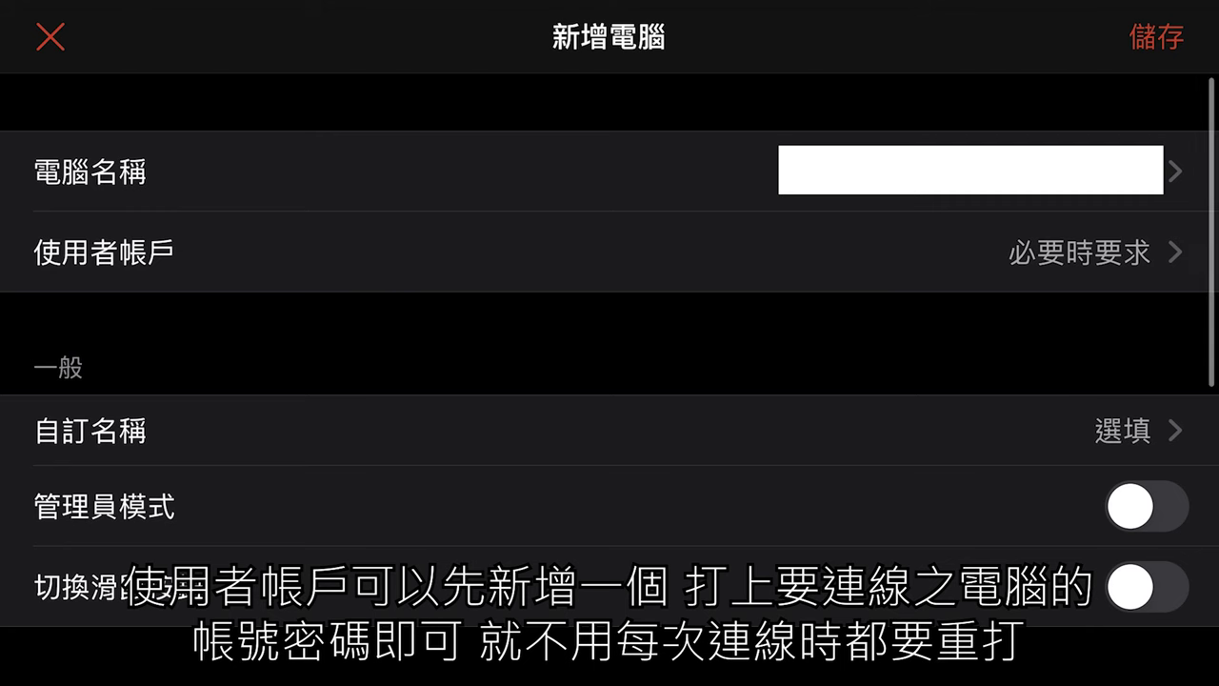
- Add a user account (使用者帳戶) for the new computer and enable storage redirection (儲存空間)
click(101, 251)
click(133, 240)
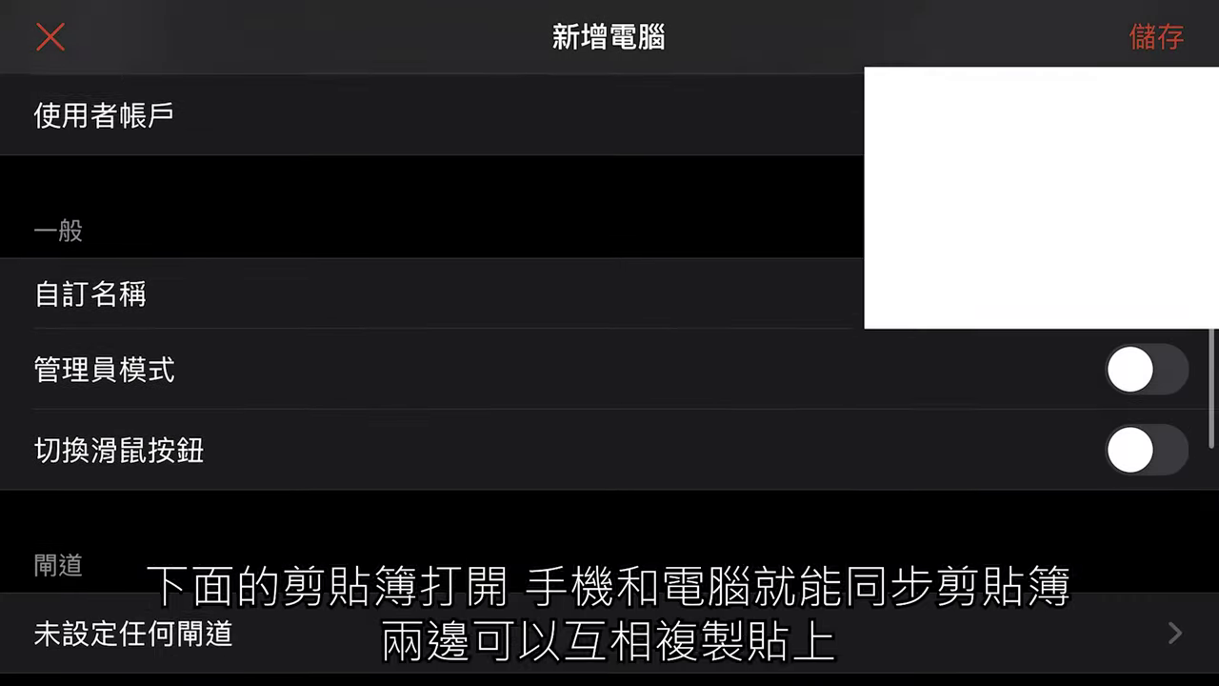
scroll(609, 381, down, 10)
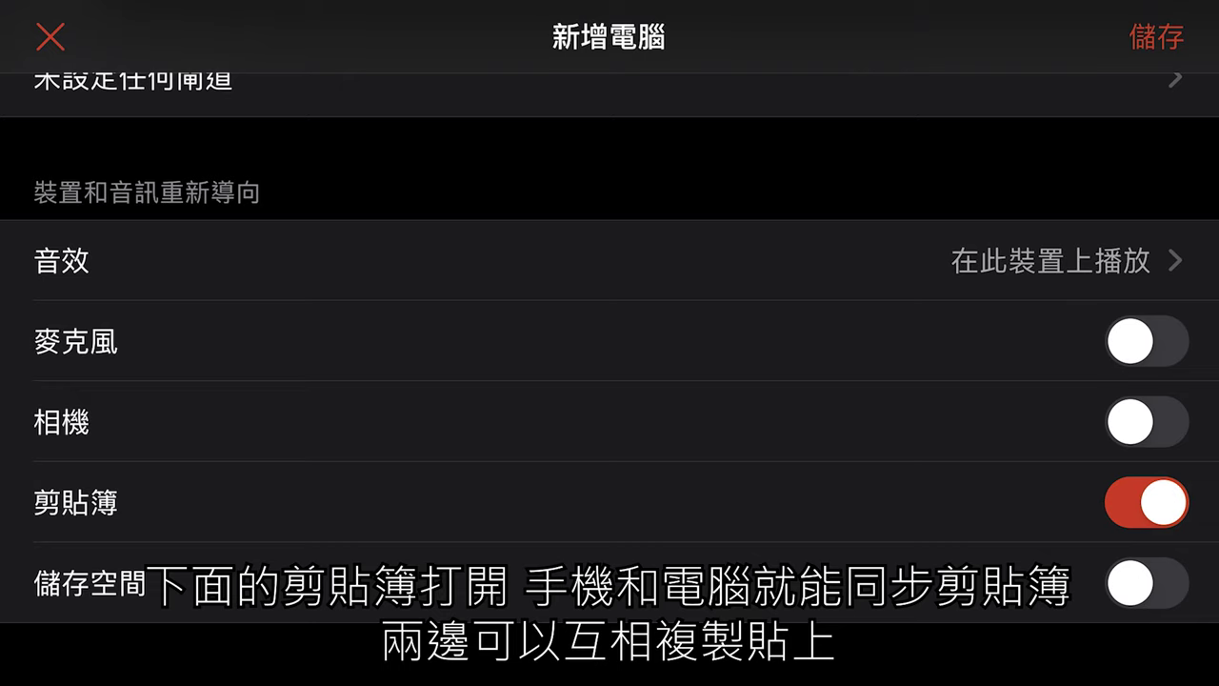
click(1147, 583)
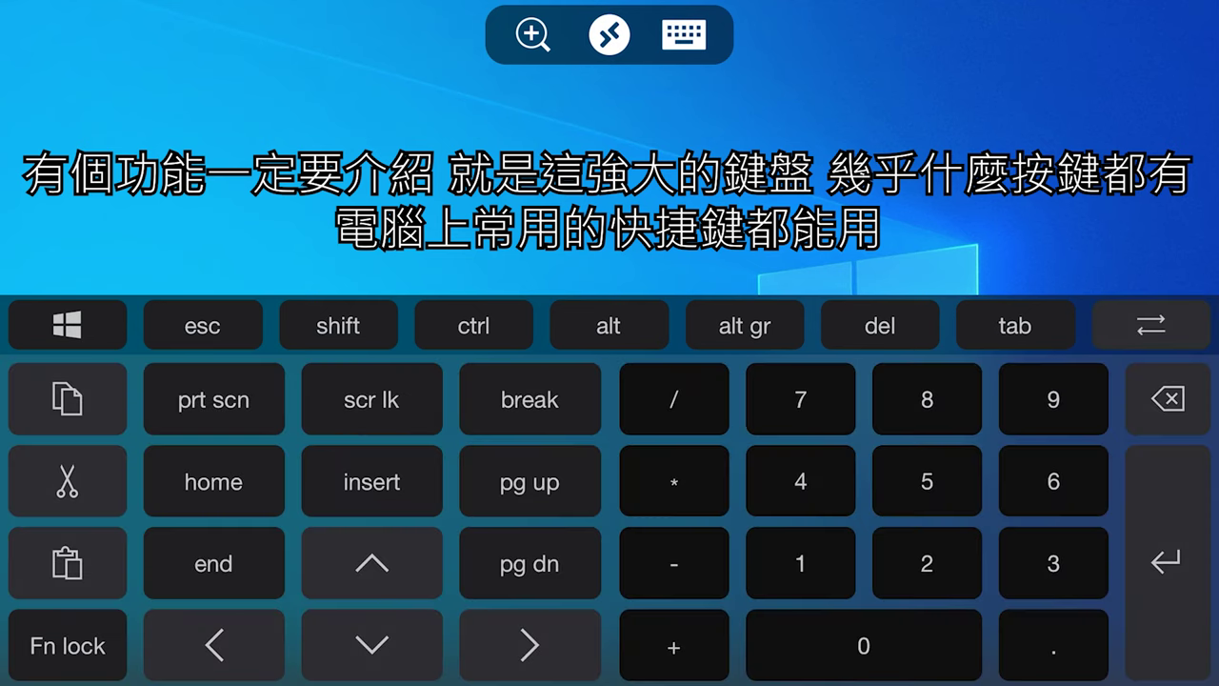
- Turn on Fn lock on the remote session's on-screen keyboard to show the F1–F12 function keys
click(67, 646)
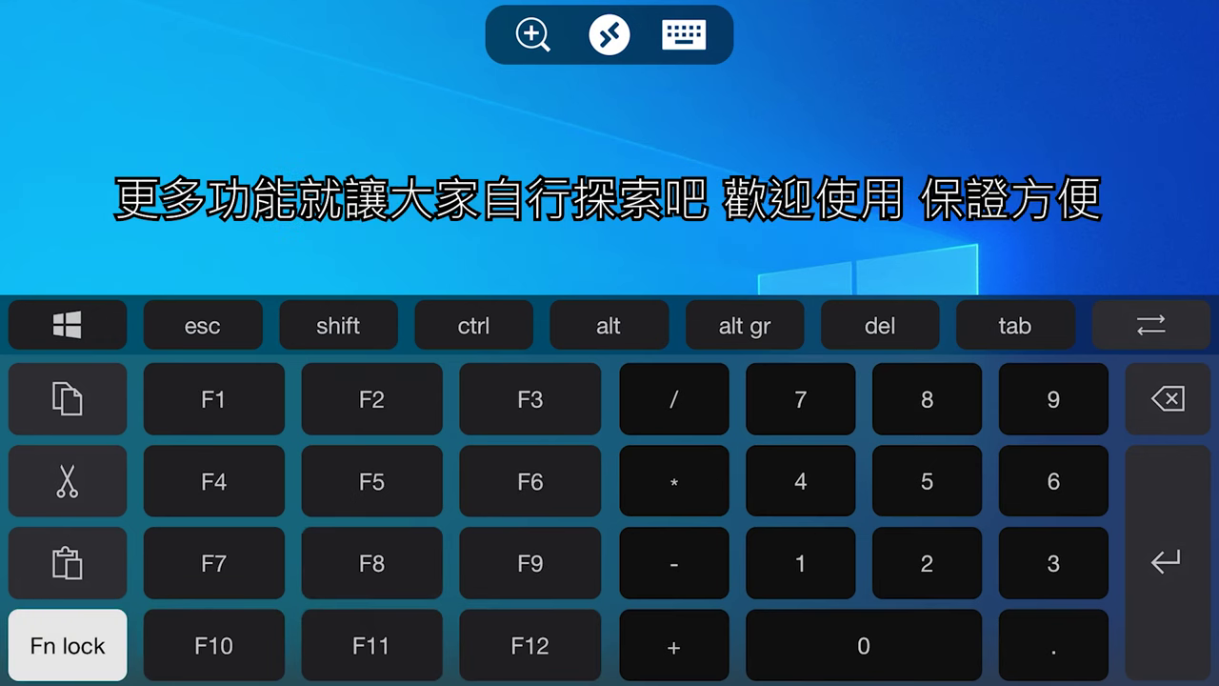